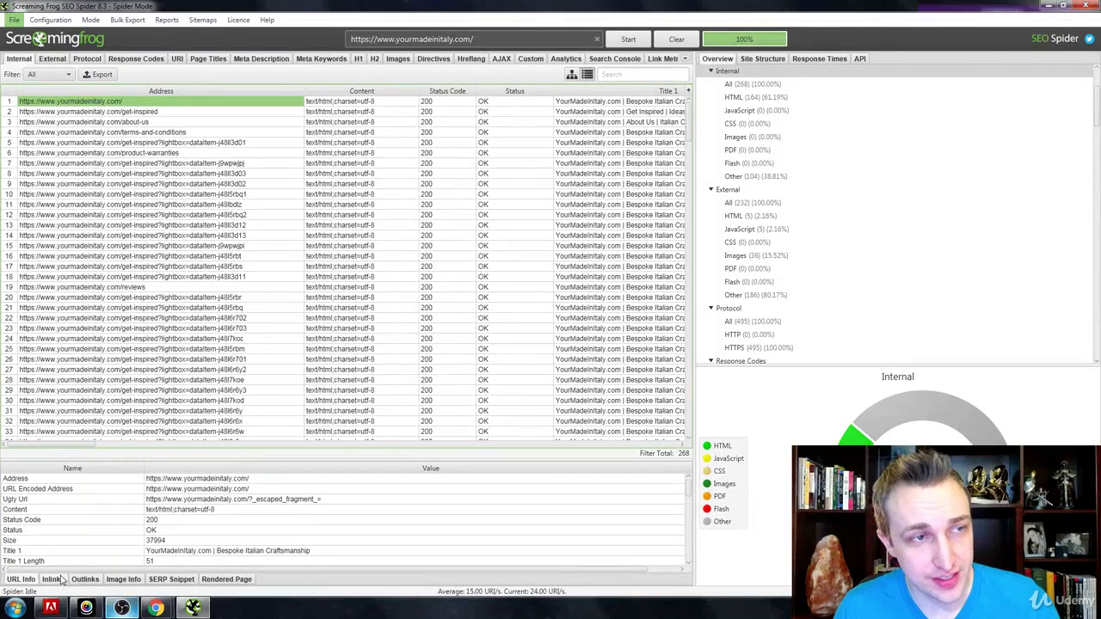
- Look over the External, Protocol, Response Codes and Page Titles reports
left_click(54, 58)
left_click(86, 58)
left_click(131, 58)
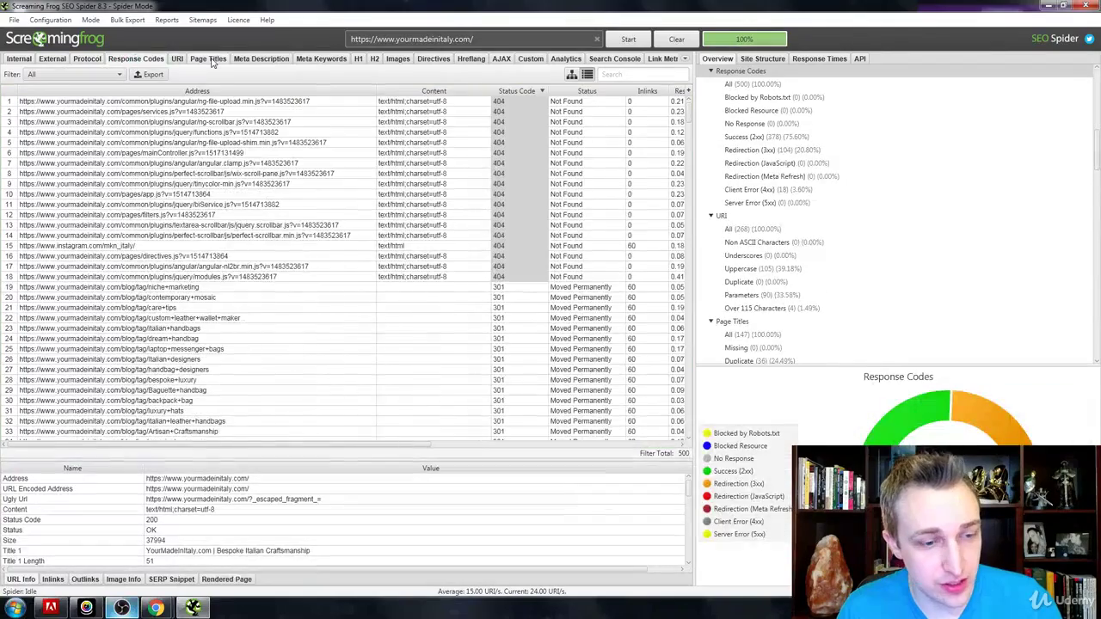
left_click(205, 59)
- Sort the 268 internal URLs alphabetically by Address
left_click(26, 59)
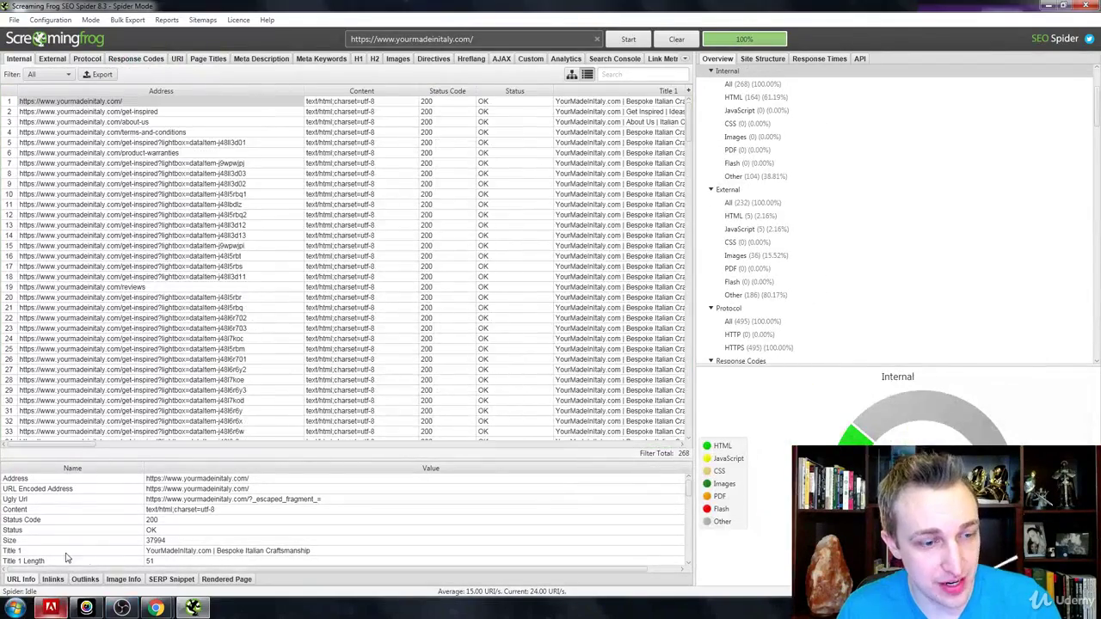
left_click(82, 479)
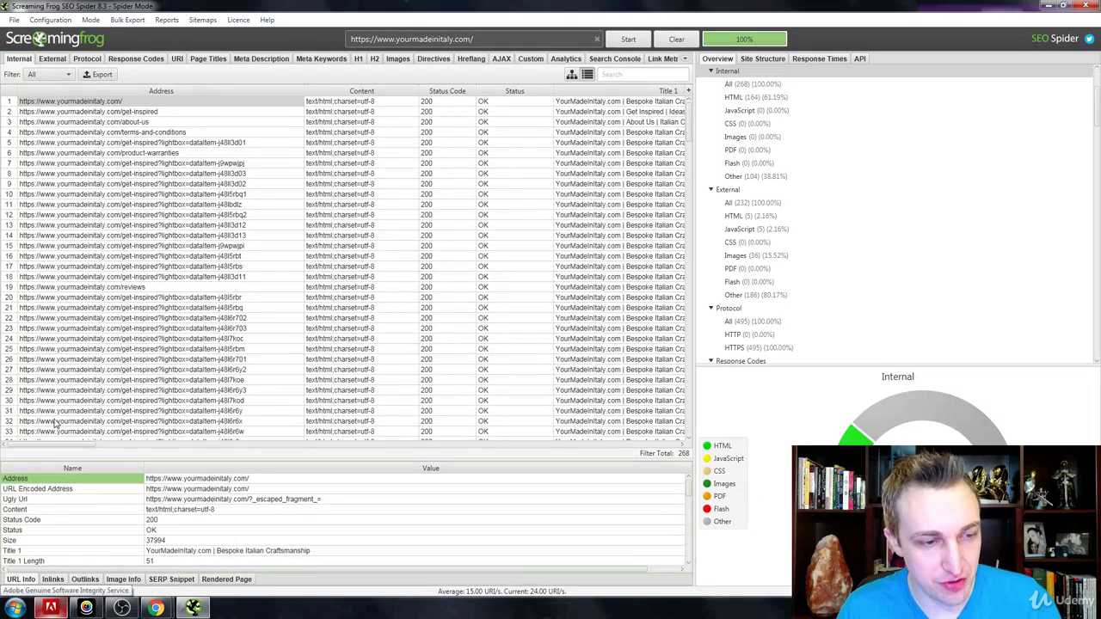
left_click(124, 91)
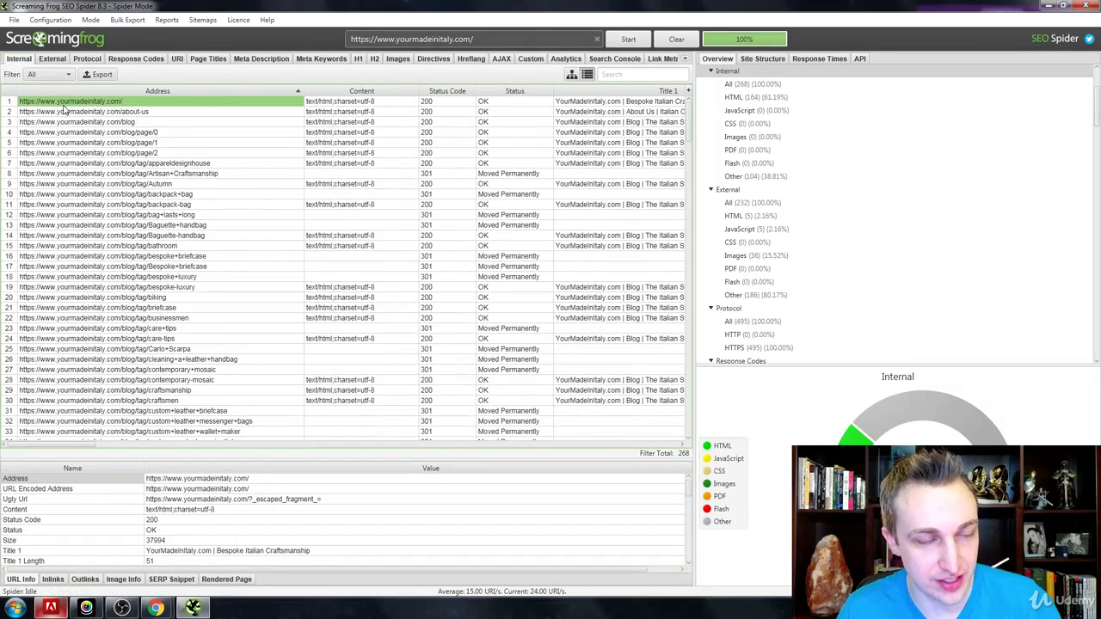
left_click(136, 510)
scroll(136, 504, "down", 6)
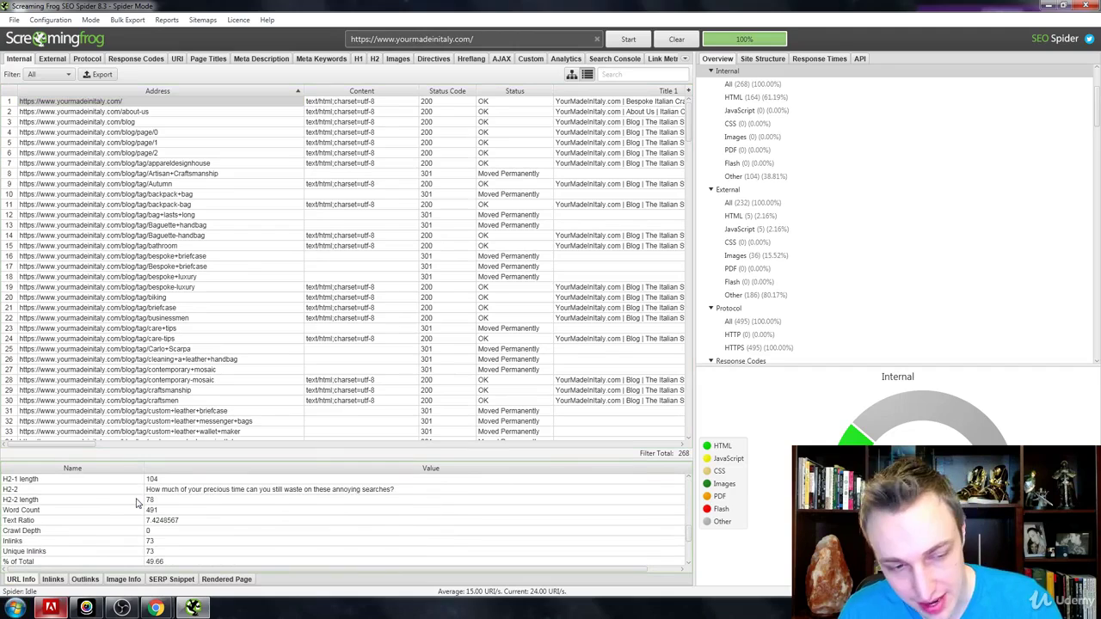
left_click(482, 101)
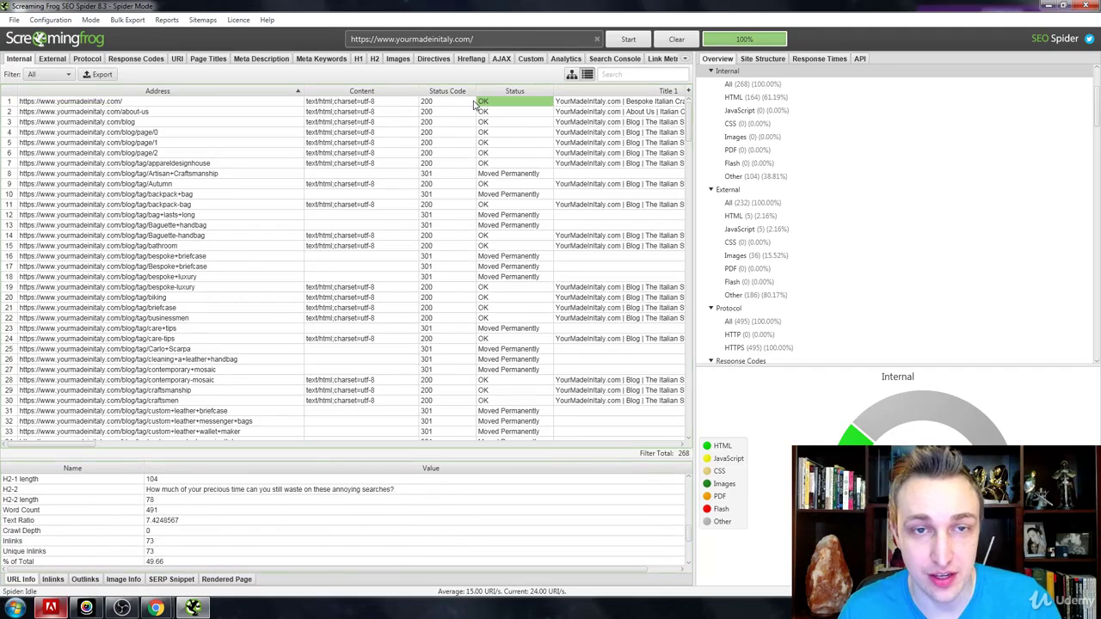
key("Right")
key("Right")
key("Right")
key("Right")
key("Right")
key("Right")
key("Right")
key("Right")
key("Right")
key("Right")
key("Left")
key("Left")
key("Left")
key("Left")
key("Left")
key("Left")
key("Left")
key("Left")
key("Left")
key("Left")
key("Left")
key("Left")
key("Left")
key("Left")
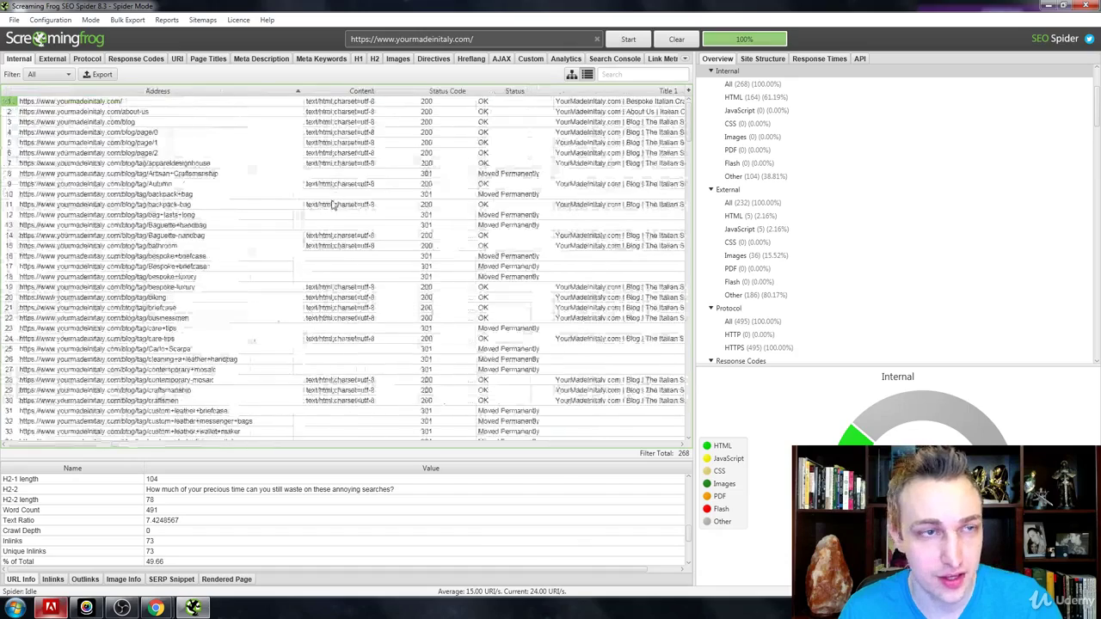
scroll(107, 544, "up", 8)
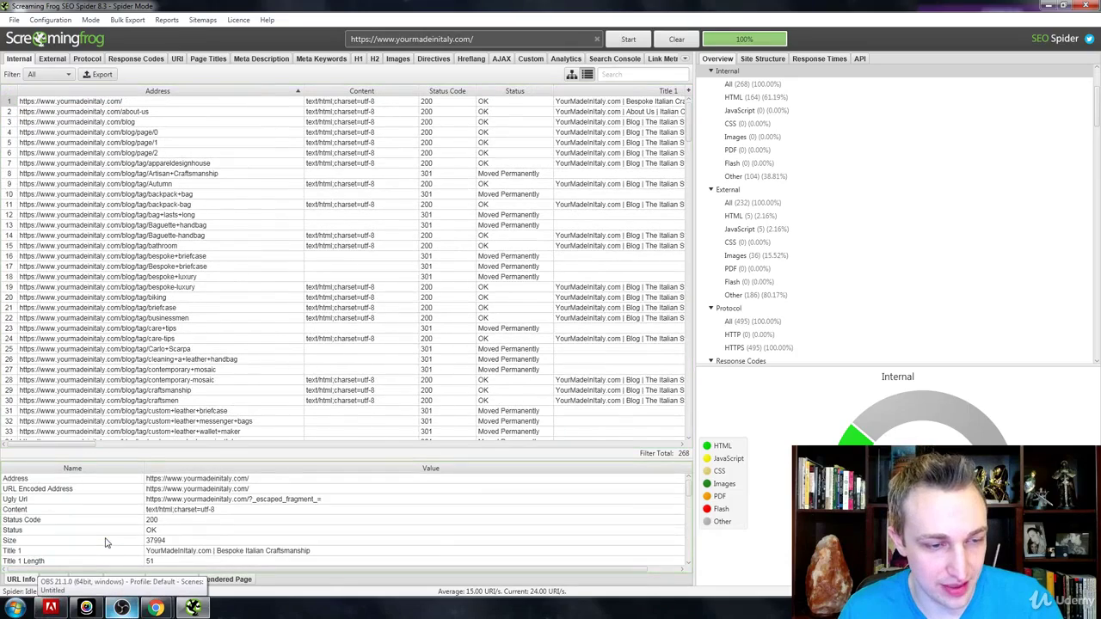
left_click(52, 531)
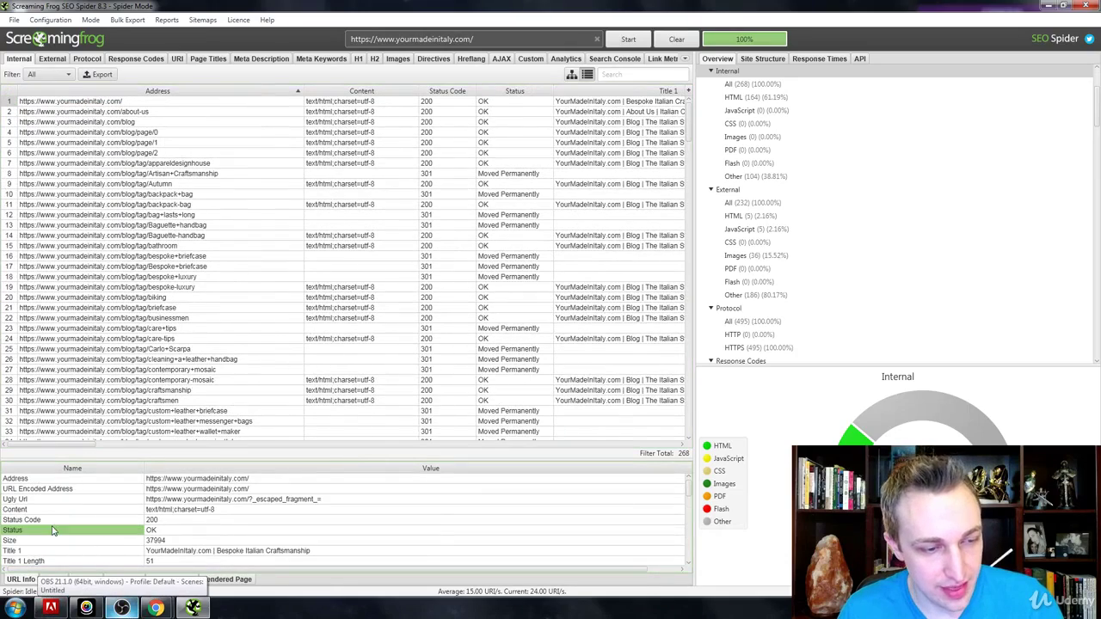
- Review the pages linking to the homepage in the Inlinks list
left_click(52, 579)
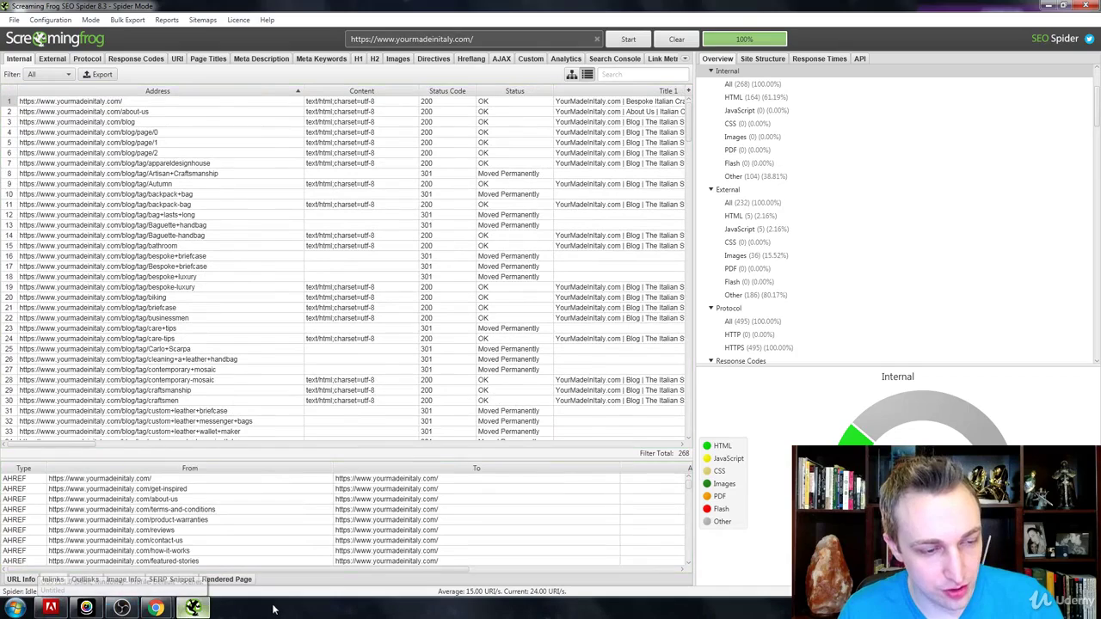
left_click(85, 480)
scroll(121, 516, "down", 5)
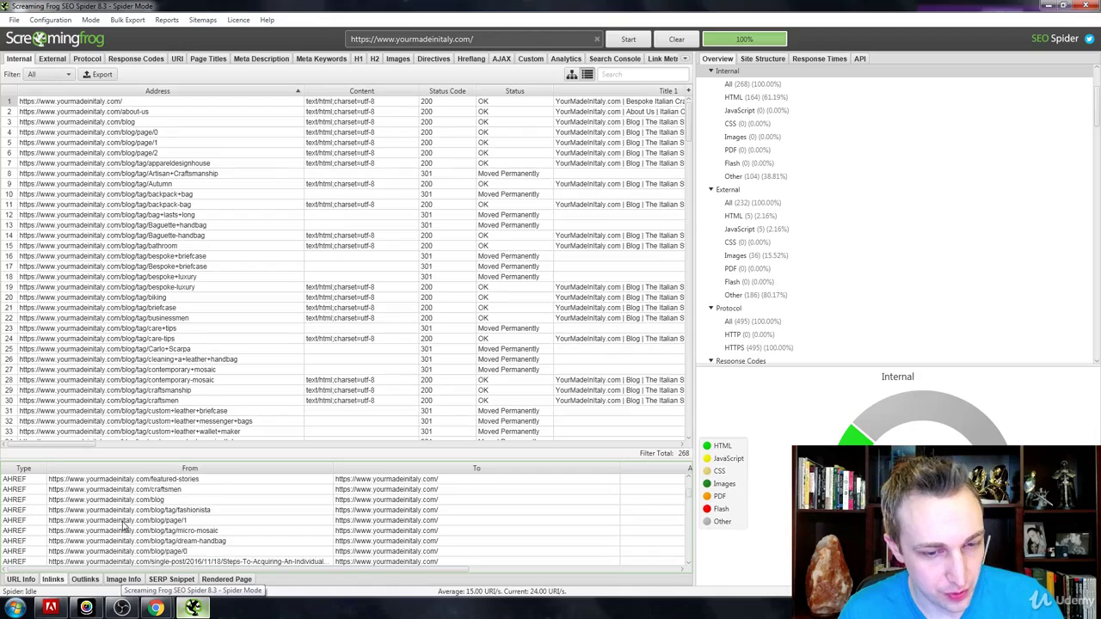
scroll(124, 526, "down", 8)
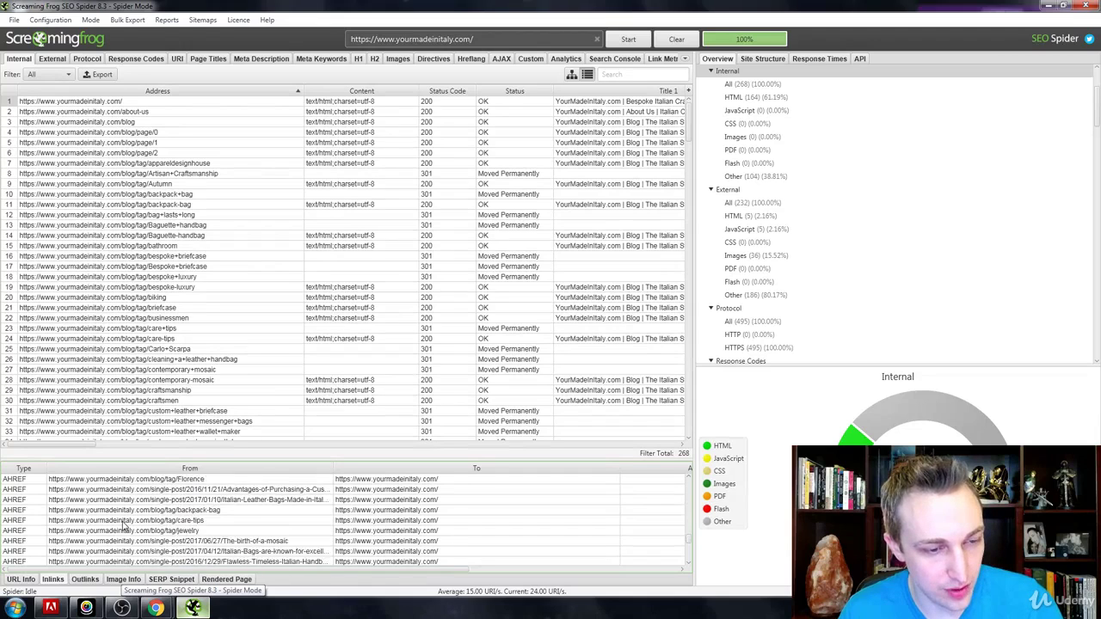
scroll(125, 526, "up", 10)
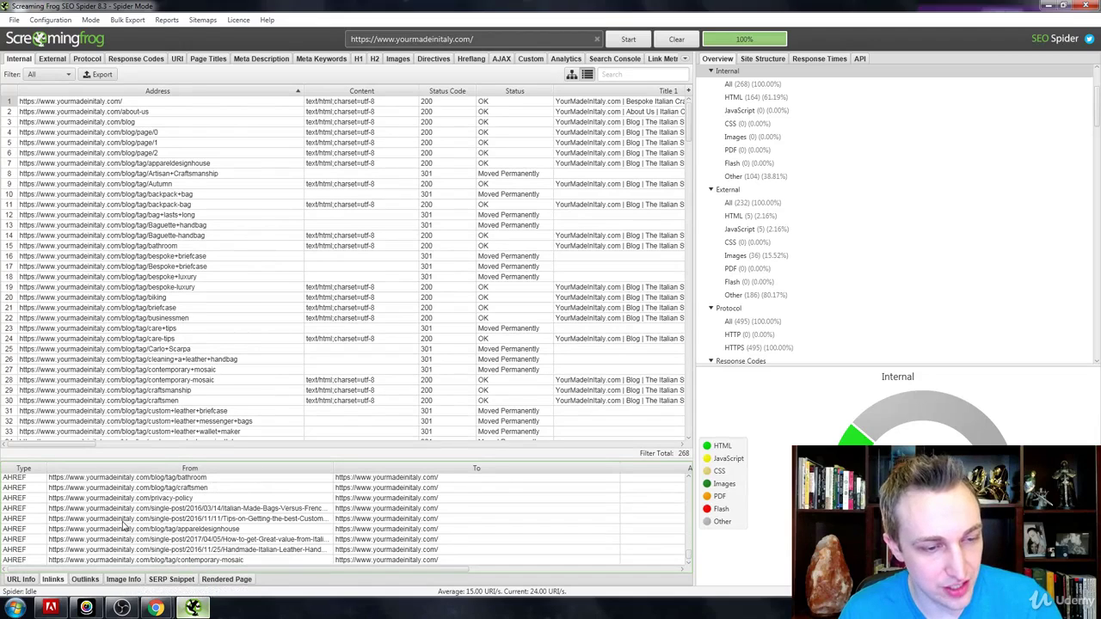
- Review the homepage's outgoing links in the Outlinks list
left_click(91, 581)
left_click(131, 489)
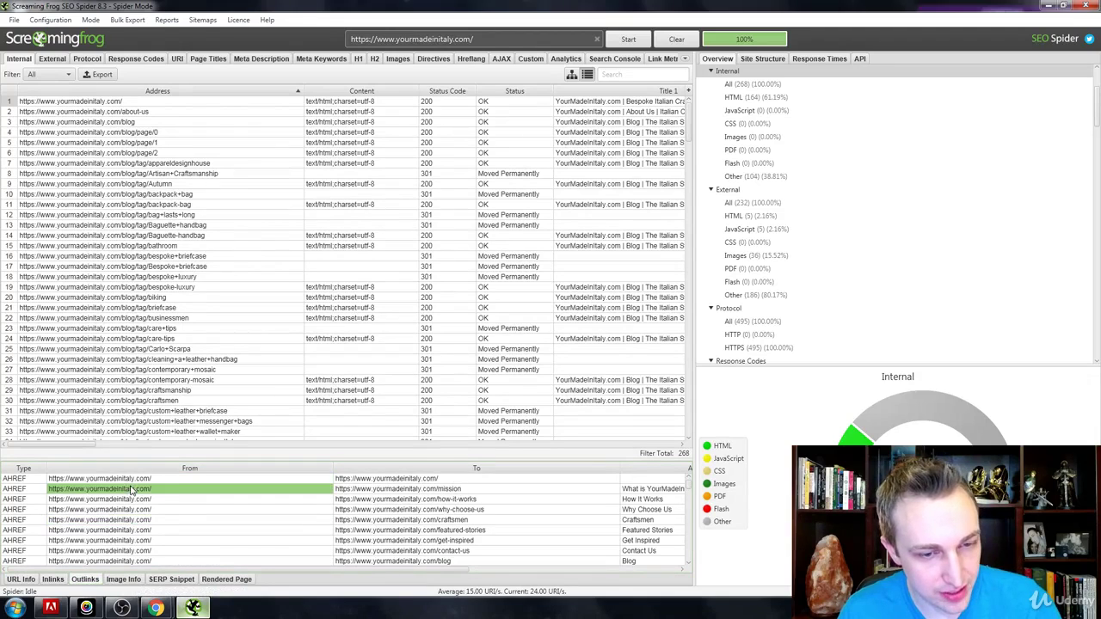
scroll(174, 497, "down", 15)
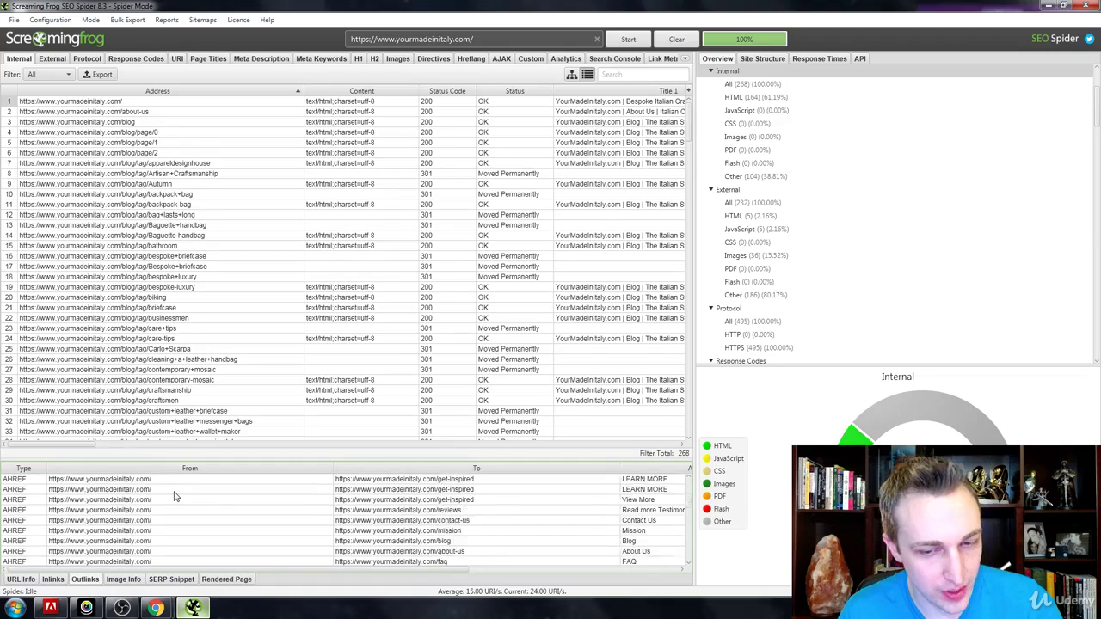
scroll(173, 497, "down", 3)
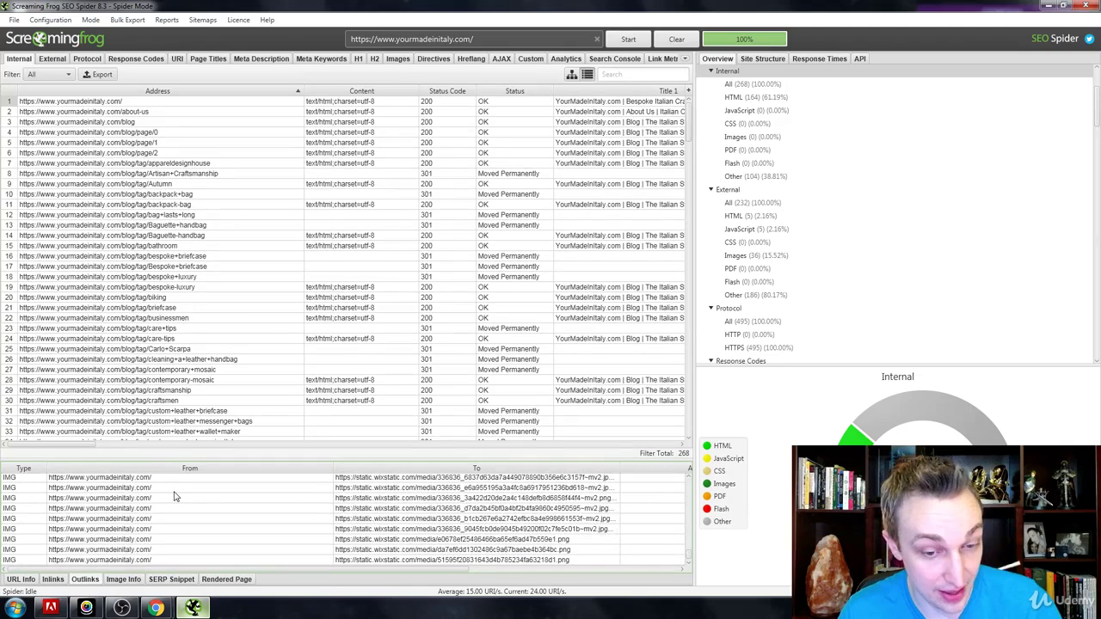
- Recheck the homepage's outgoing links after a glance at its images
left_click(135, 579)
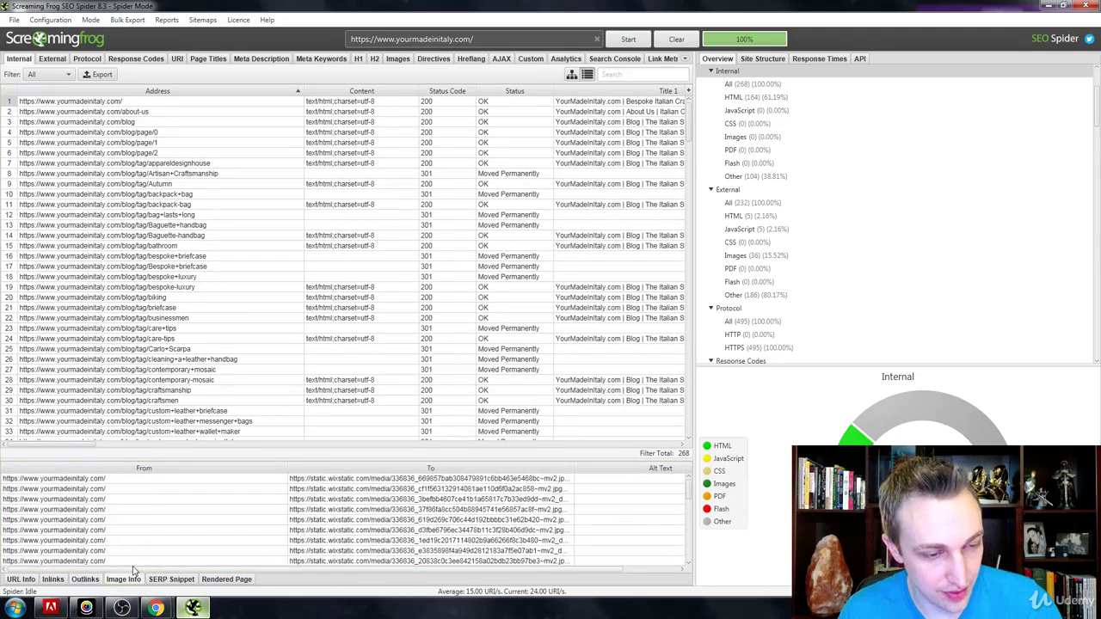
left_click(85, 579)
scroll(218, 535, "down", 3)
scroll(218, 533, "up", 5)
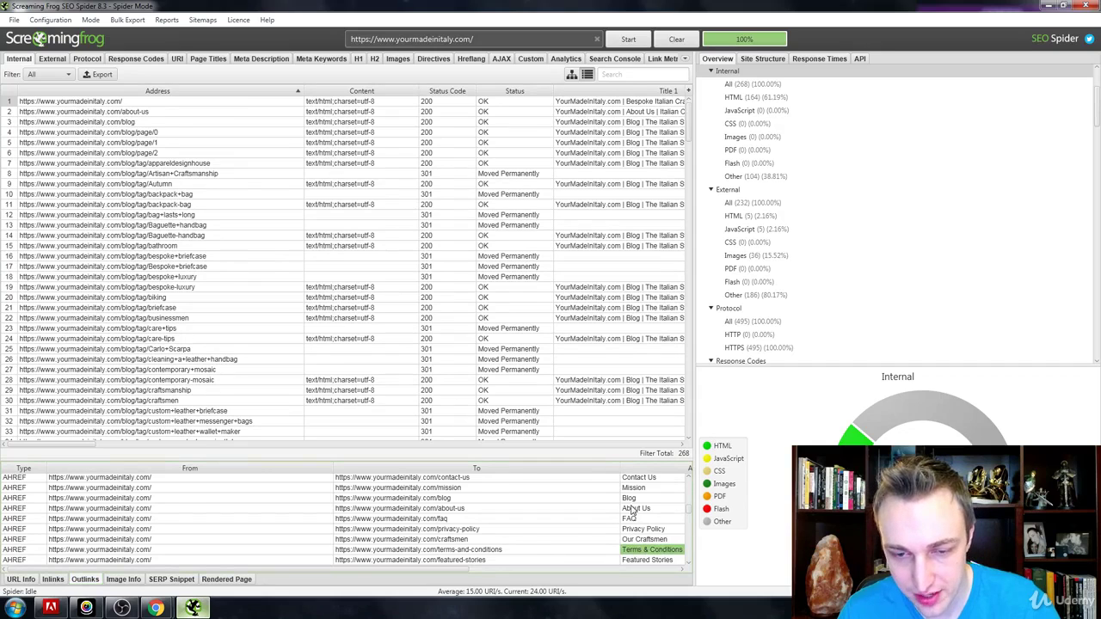
scroll(634, 510, "up", 3)
scroll(445, 544, "up", 3)
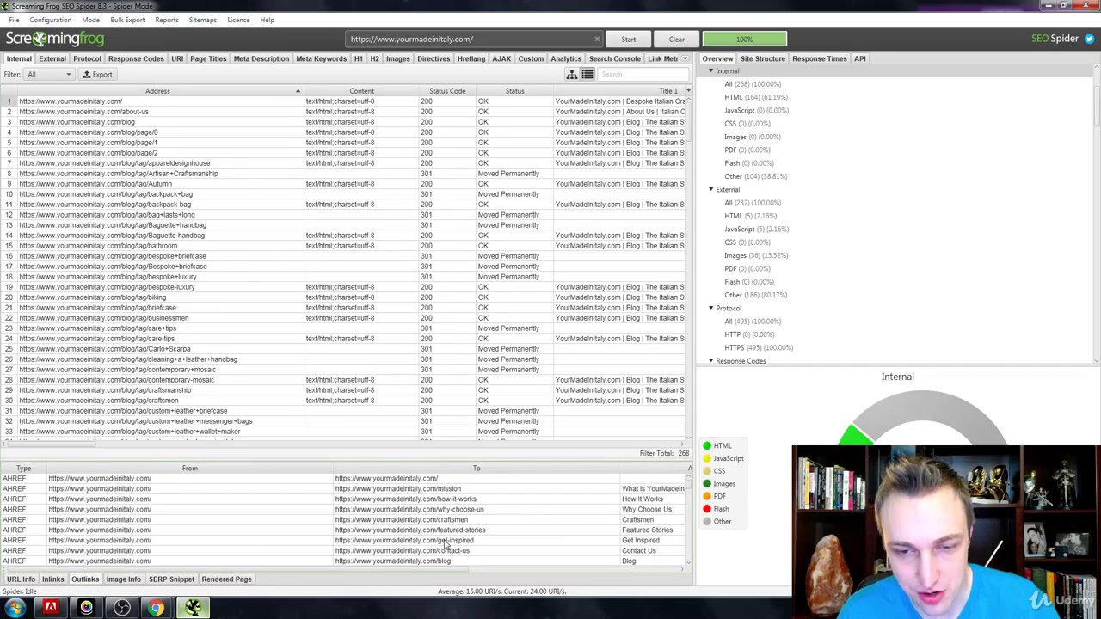
- Browse the homepage's images and alt text from the first to the last entry
left_click(125, 580)
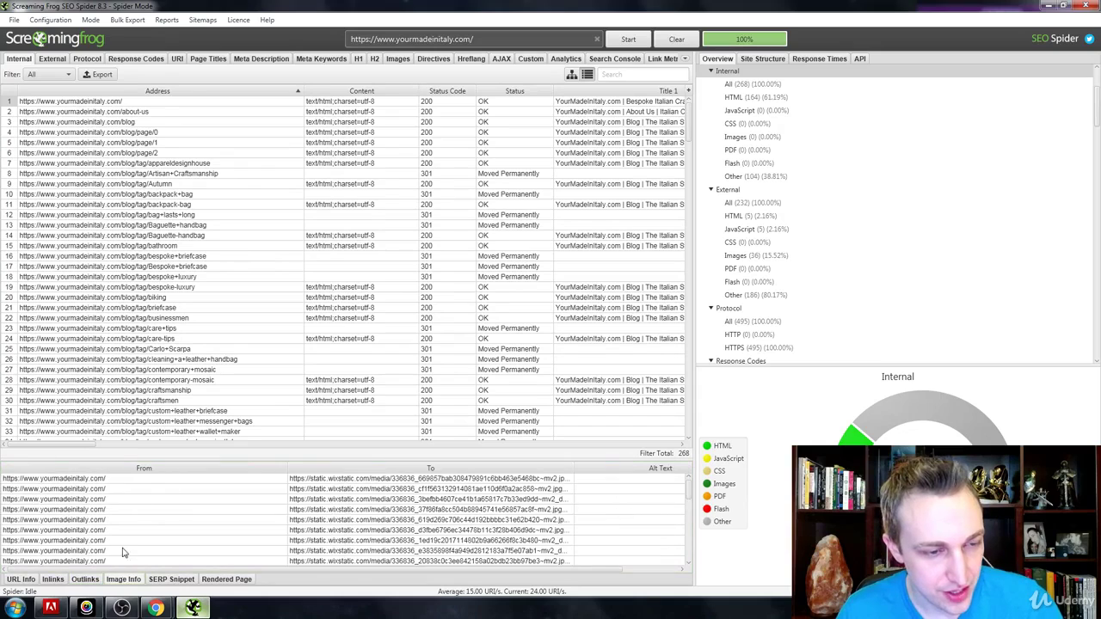
left_click(184, 482)
key("ctrl+End")
key("ctrl+Home")
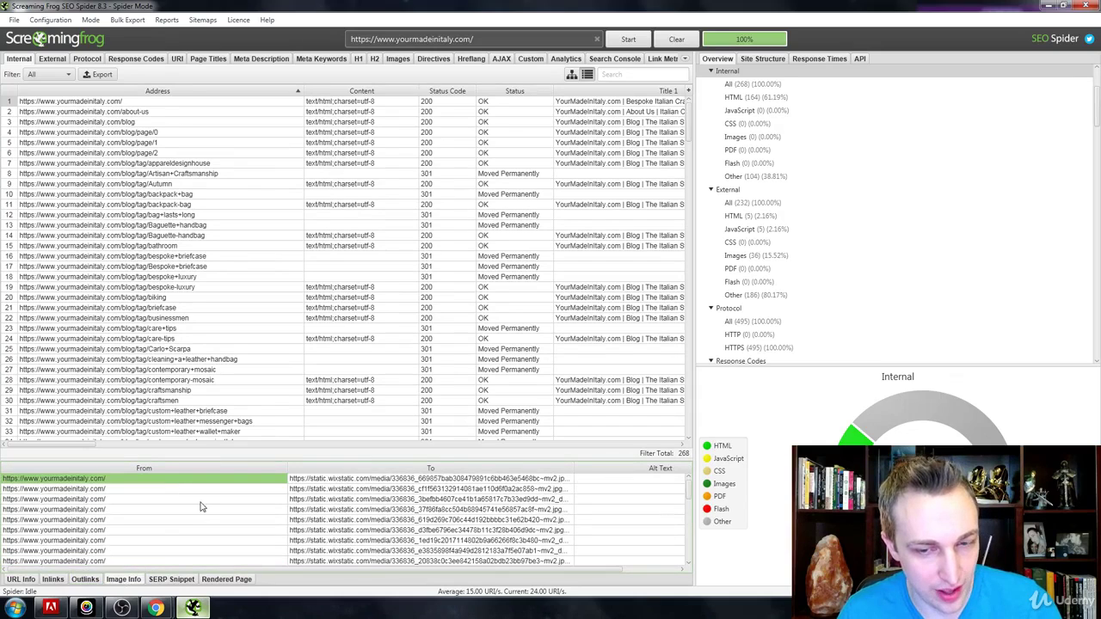
- Preview the homepage's SERP snippet, with its description truncated by 6 characters
left_click(181, 581)
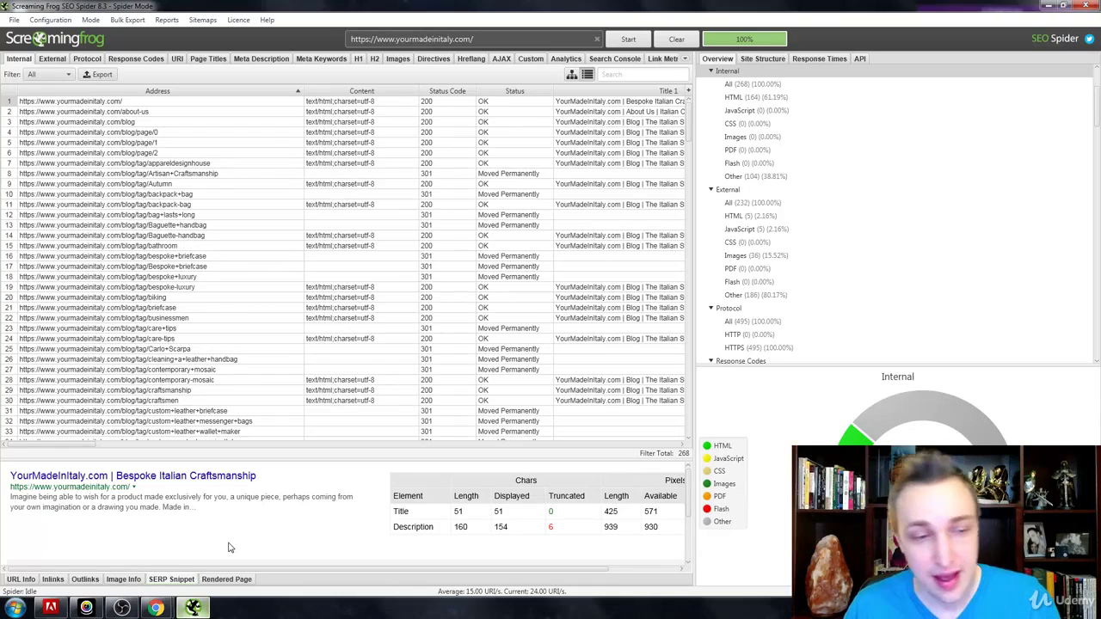
left_click(595, 102)
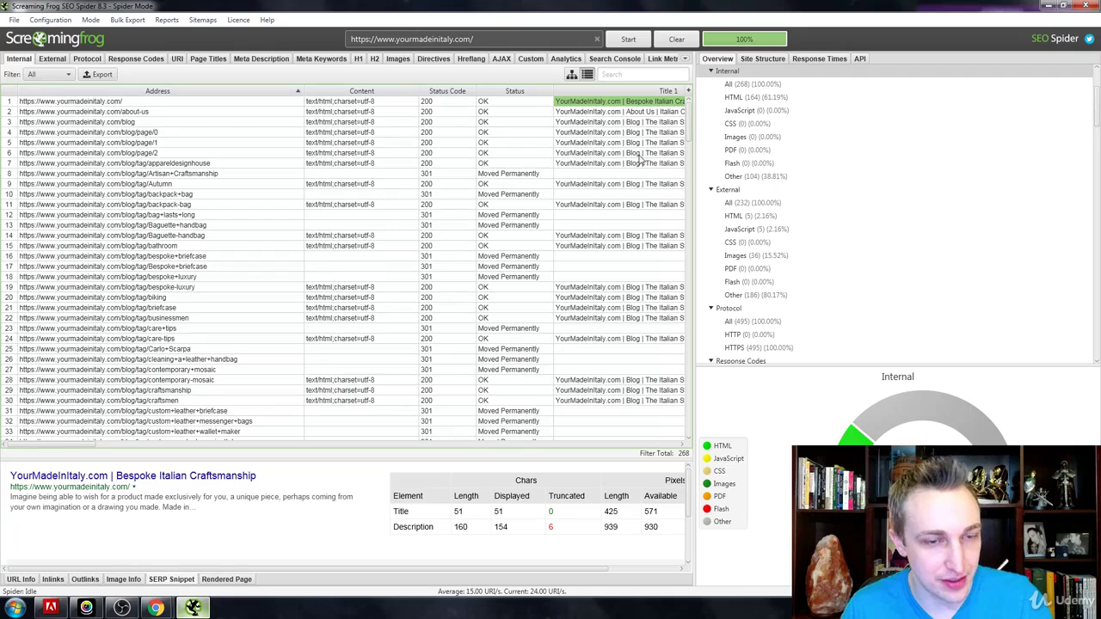
right_click(623, 102)
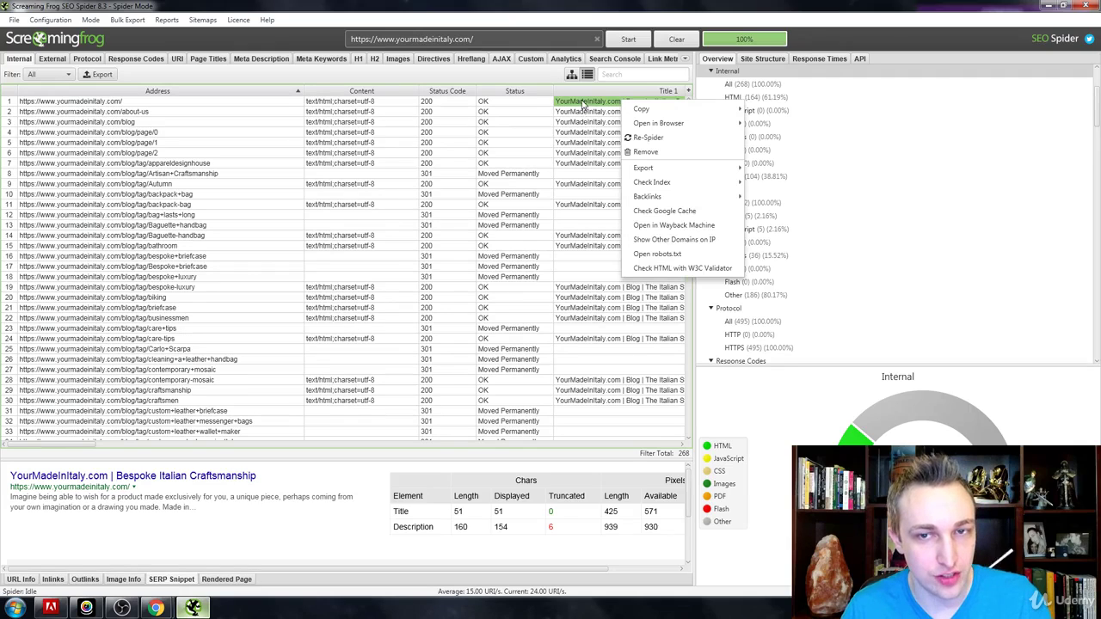
left_click(582, 109)
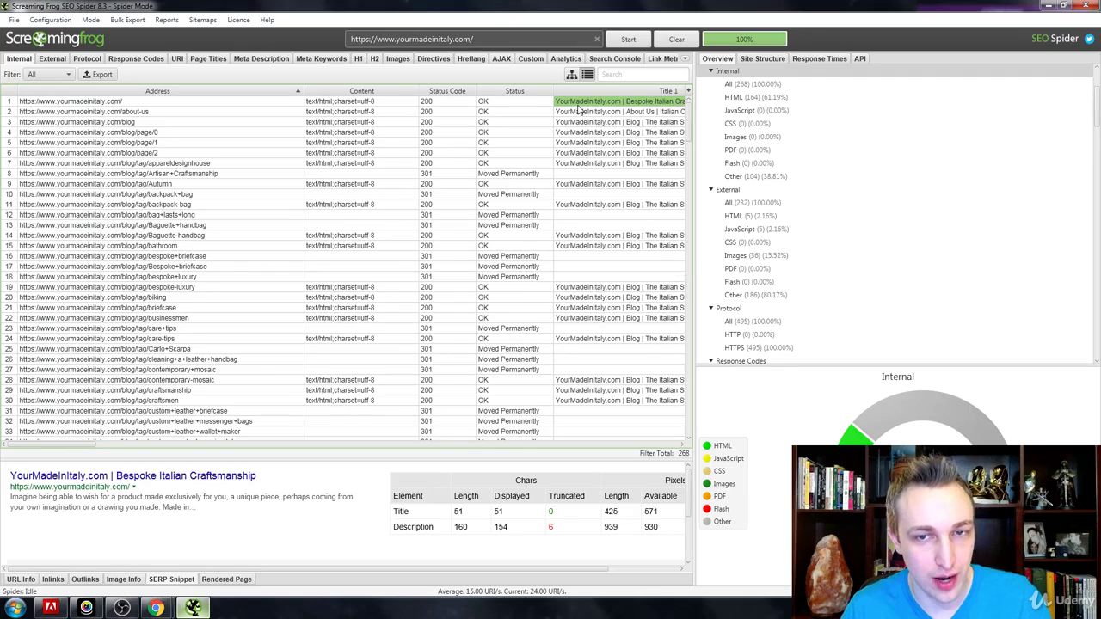
- Preview SERP snippets for About Us, blog pages, blog/page/2, apparel design house and Autumn tags
left_click(638, 113)
left_click(623, 122)
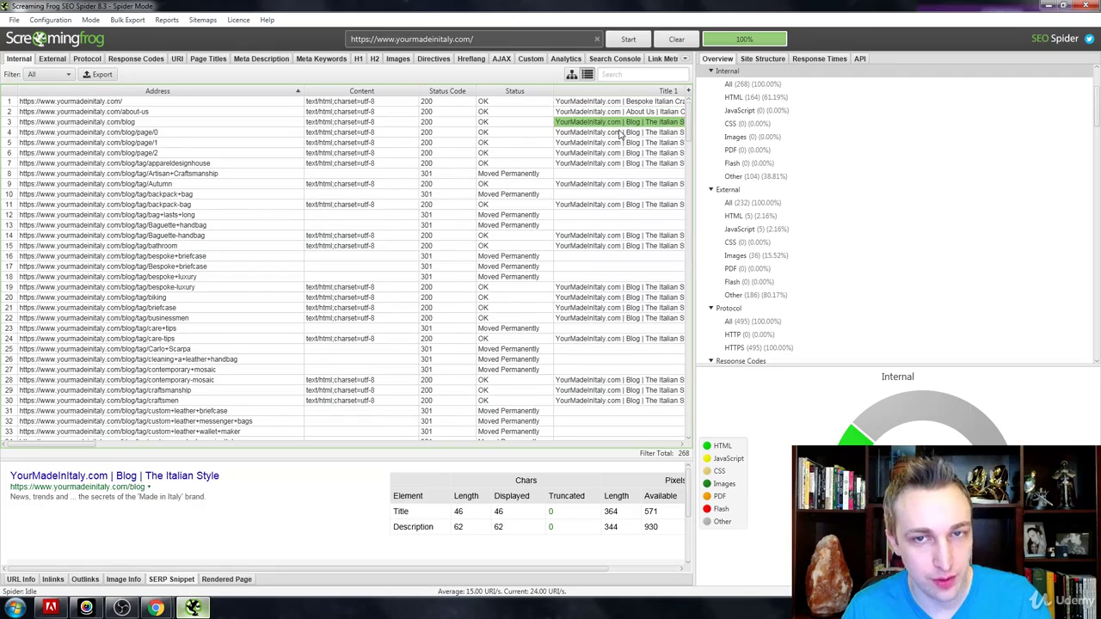
left_click(620, 132)
left_click(615, 152)
left_click(607, 163)
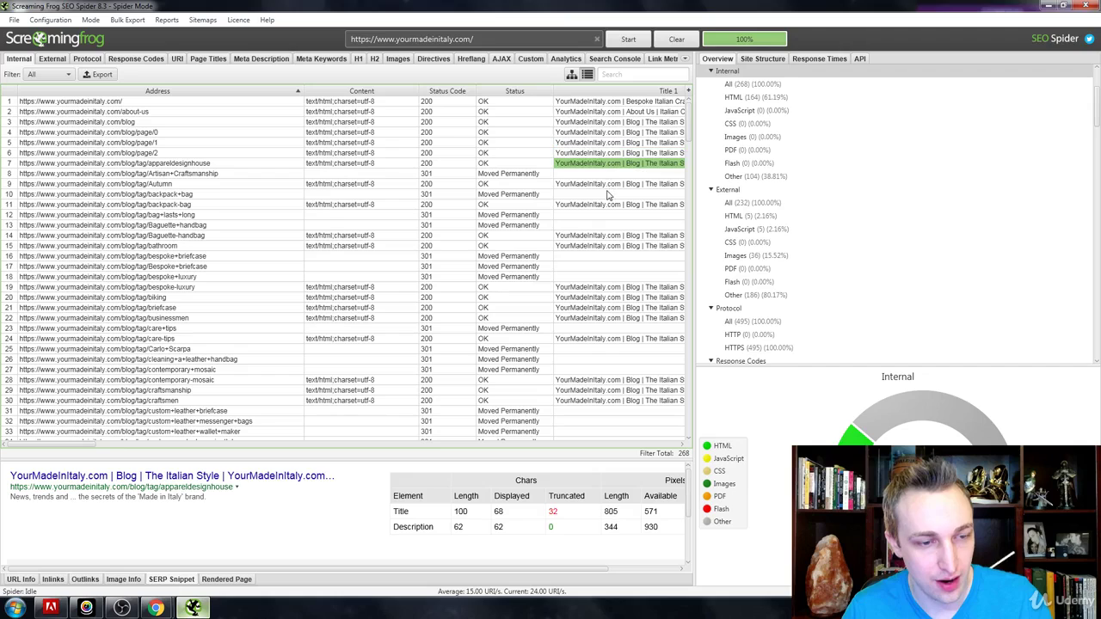
left_click(606, 185)
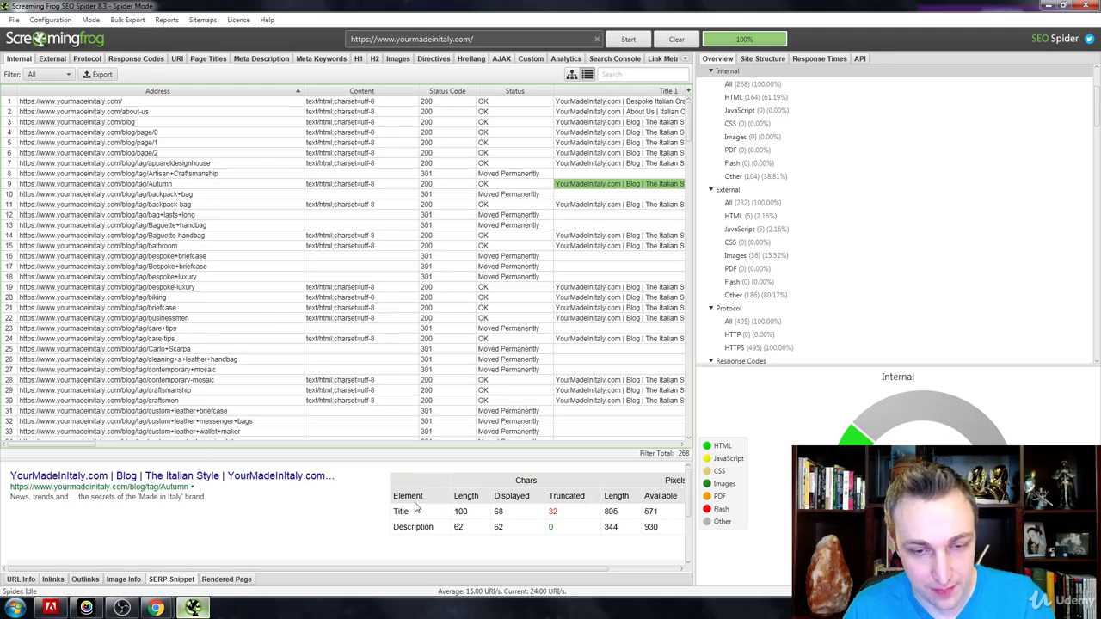
- View the Autumn tag page's rendered page, which needs JavaScript rendering enabled
scroll(433, 518, "right", 5)
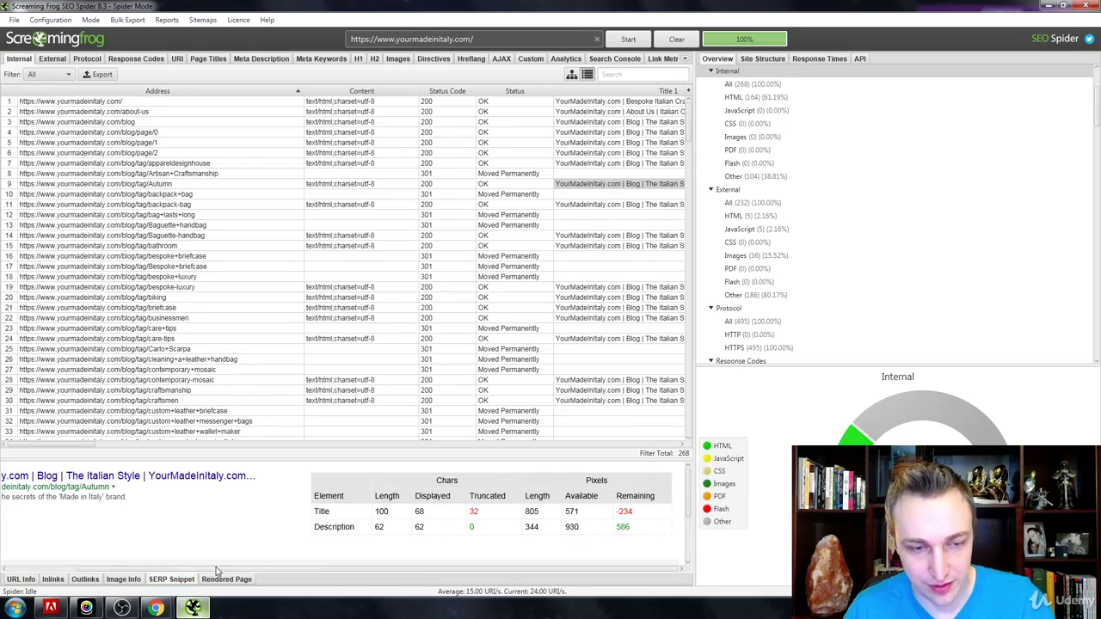
left_click_drag(89, 568, 9, 569)
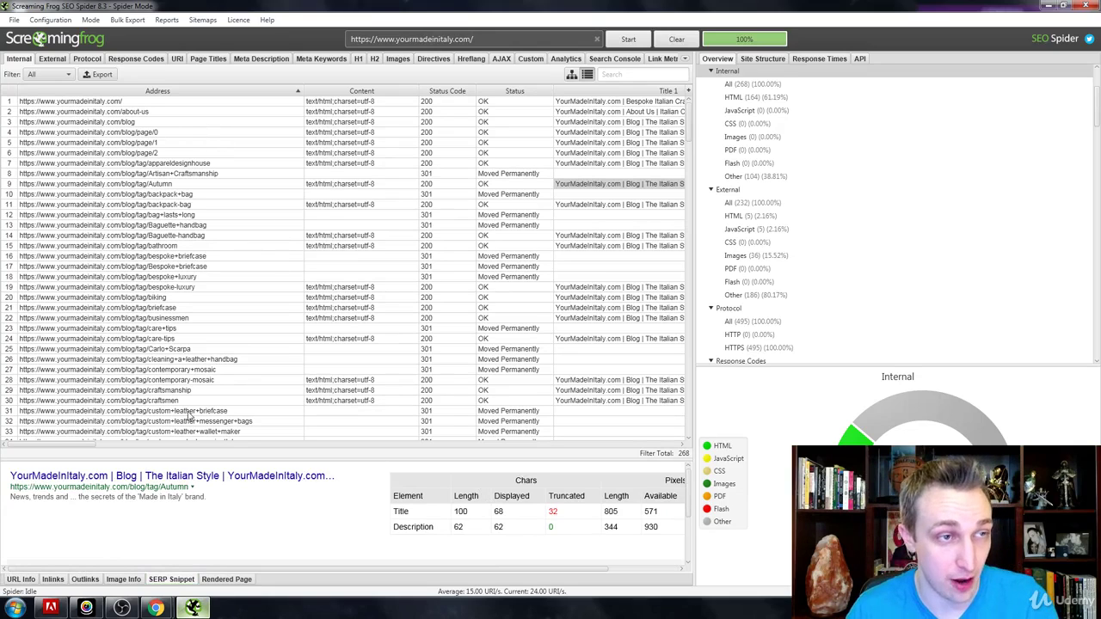
left_click_drag(602, 572, 681, 573)
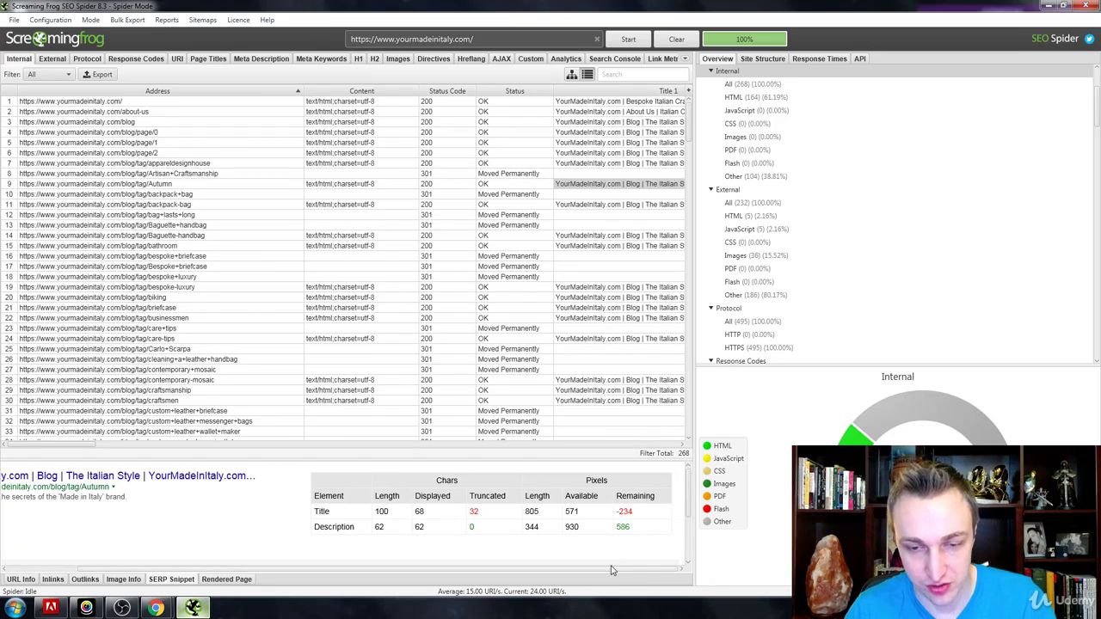
left_click_drag(613, 570, 331, 559)
left_click(225, 580)
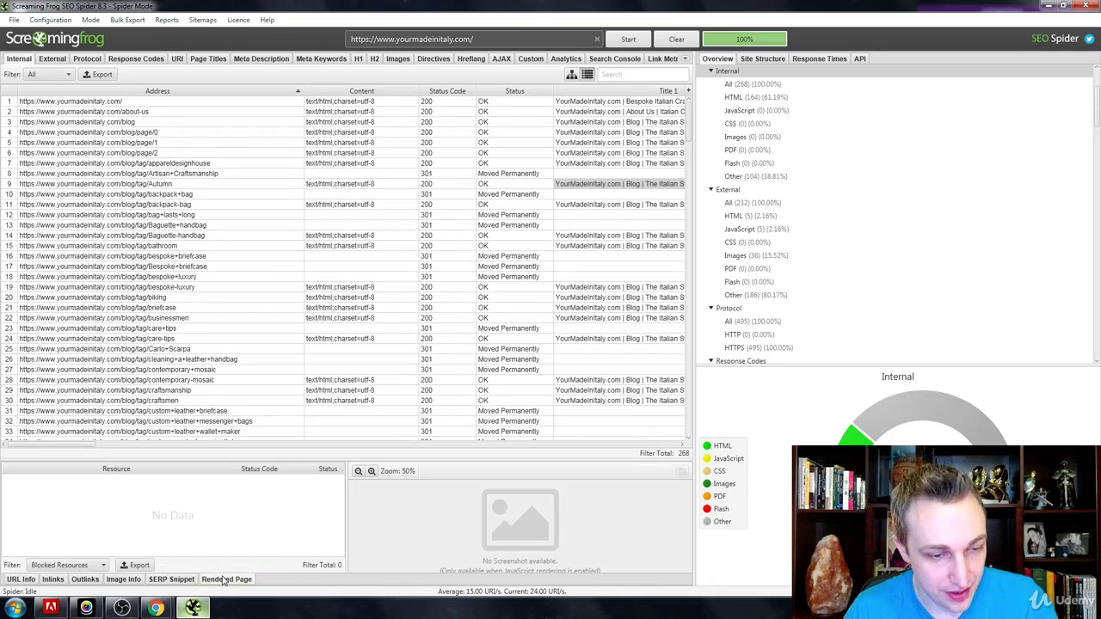
- Show URL details for the Autumn tag page, the homepage and the contemporary-mosaic tag page
left_click(21, 580)
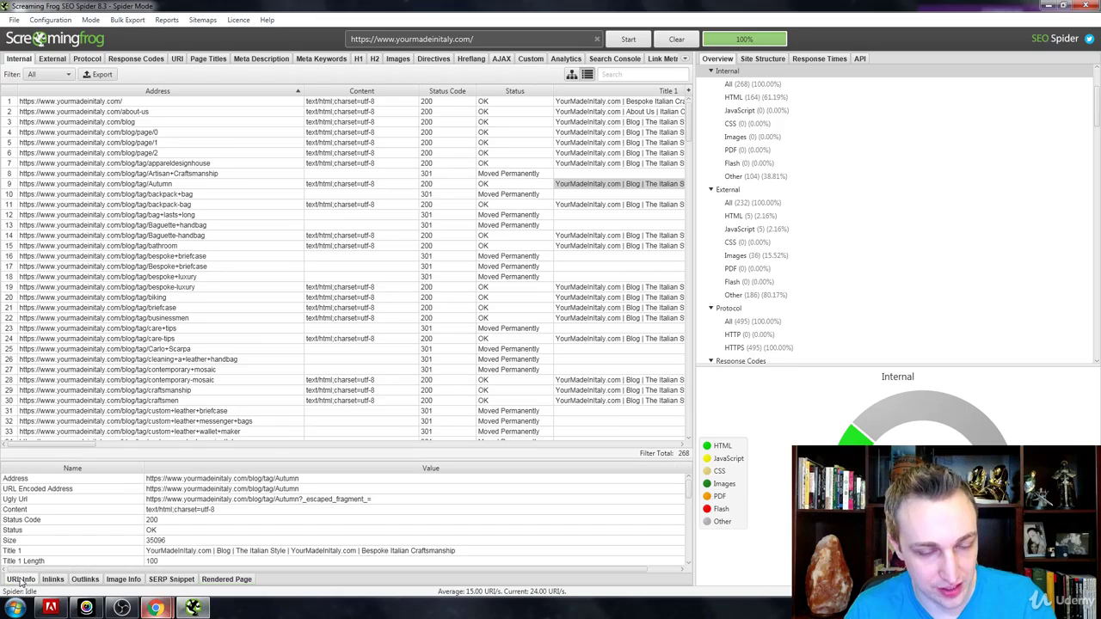
left_click(217, 480)
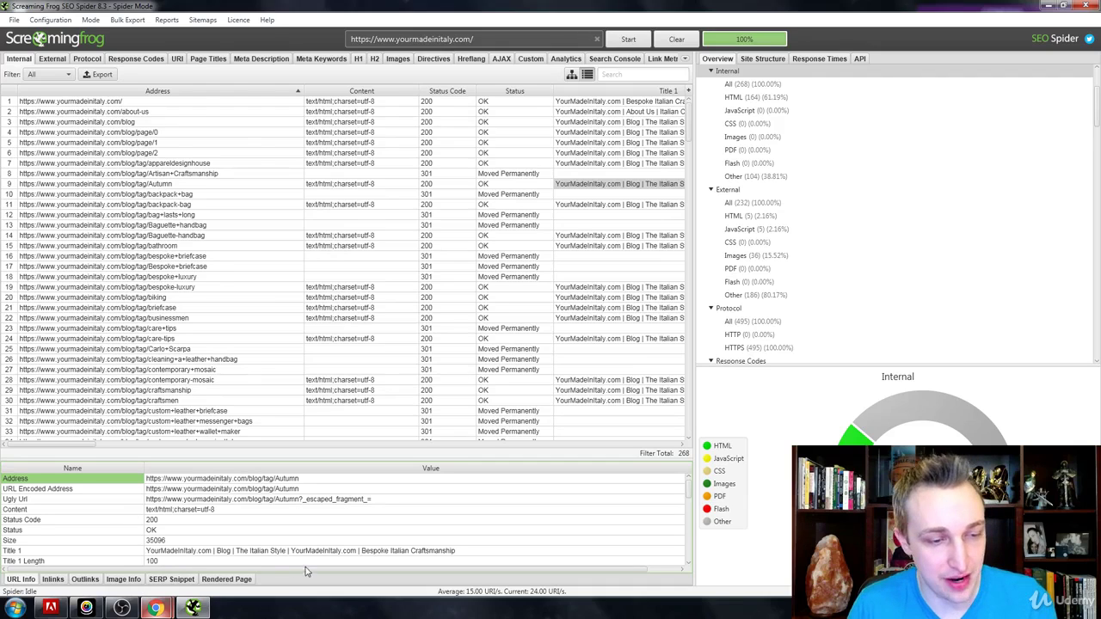
left_click(205, 102)
left_click_drag(394, 138, 184, 117)
left_click(171, 381)
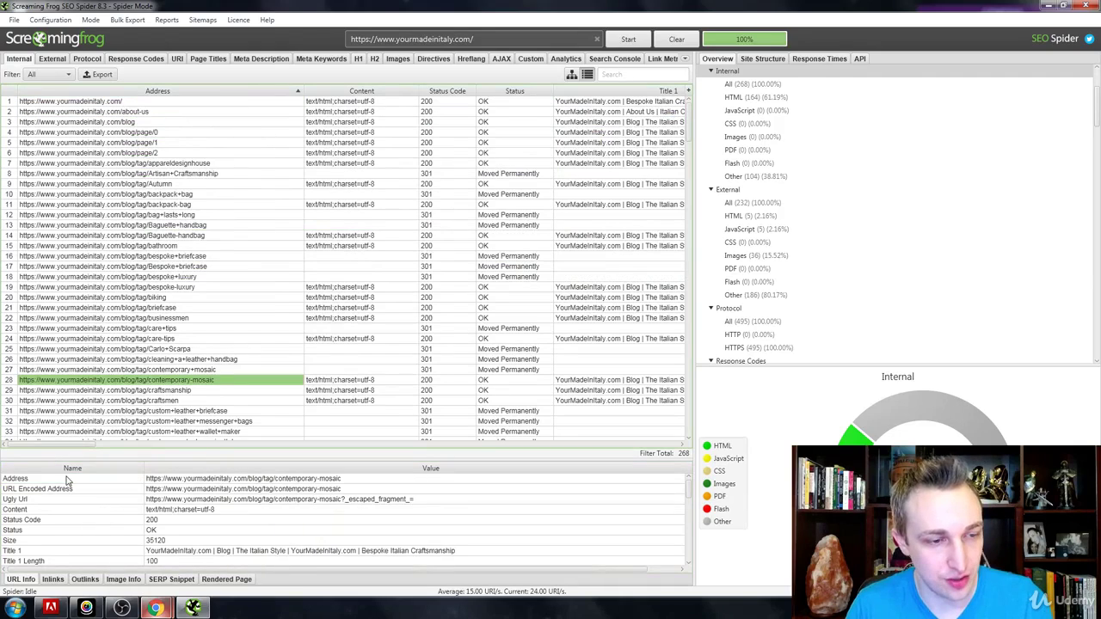
left_click(68, 479)
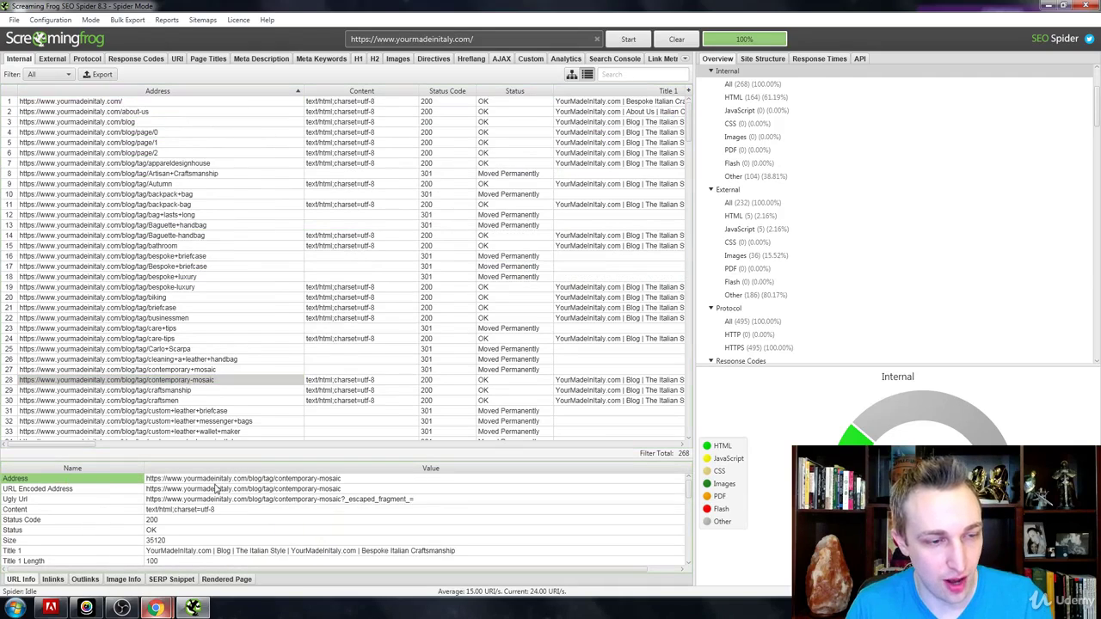
- Step through URL details for About Us, blog, several tag pages, Baguette-handbag and the homepage
left_click_drag(168, 106, 157, 113)
left_click(158, 112)
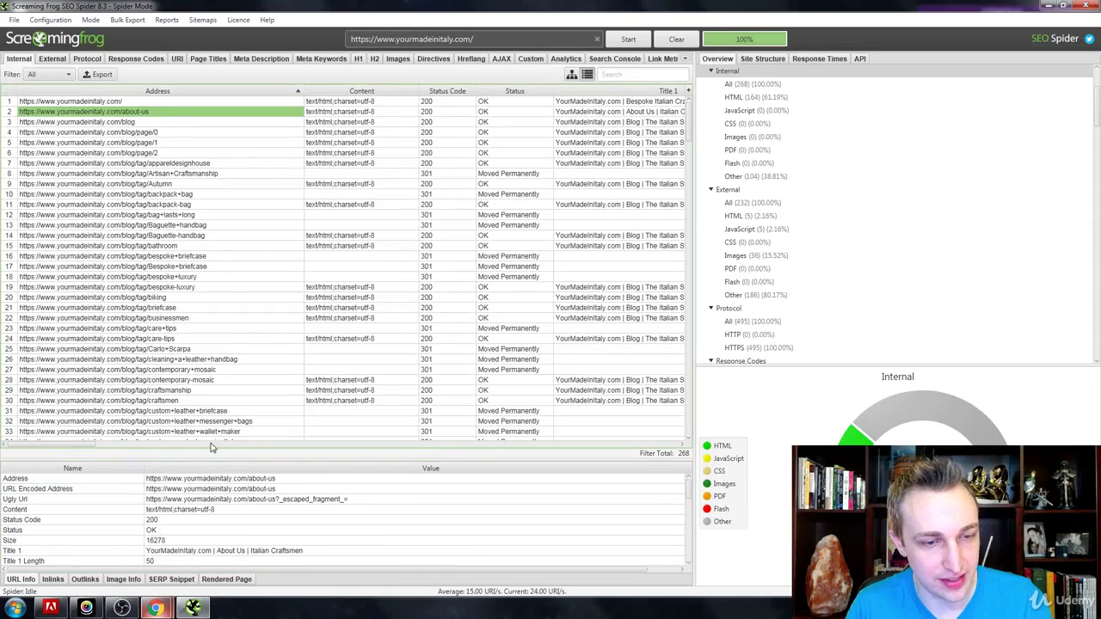
left_click(155, 122)
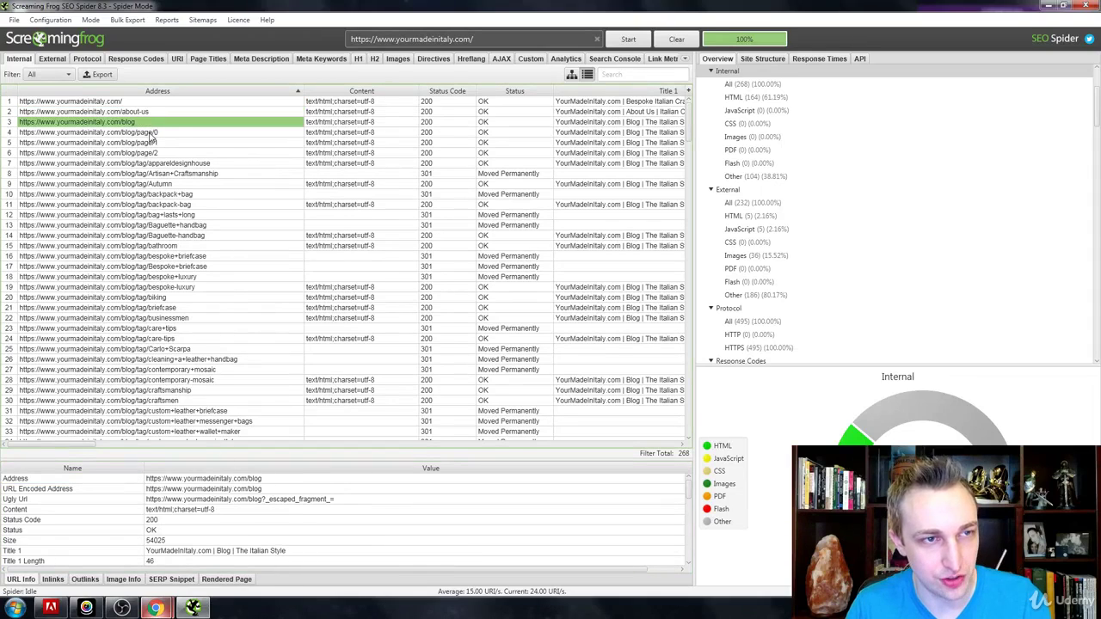
left_click(152, 142)
left_click(146, 162)
left_click(141, 183)
left_click(130, 236)
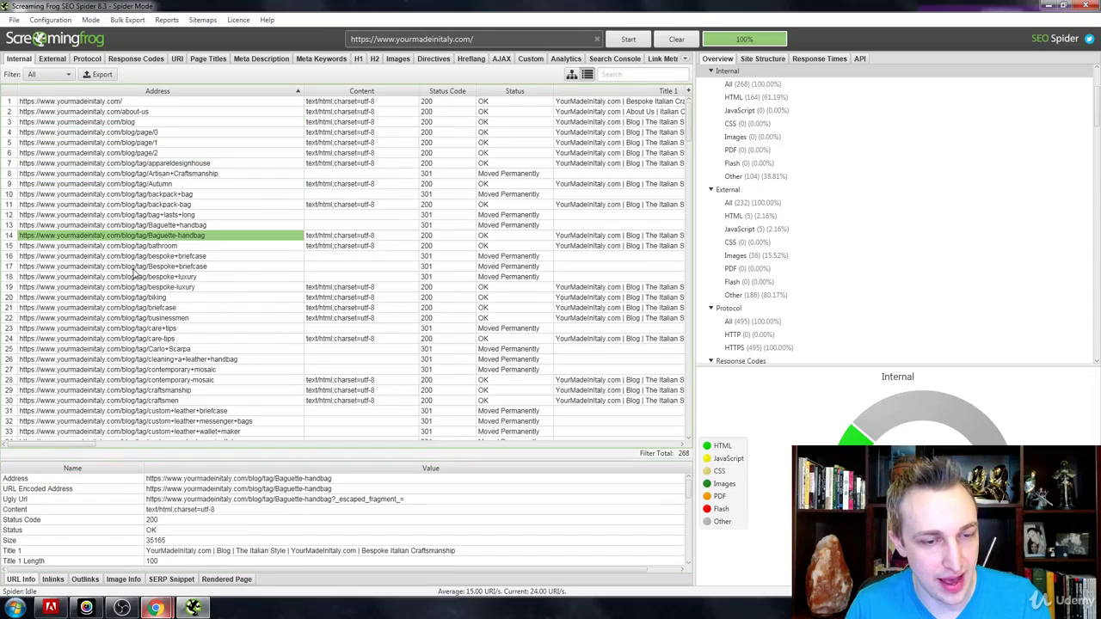
left_click(136, 103)
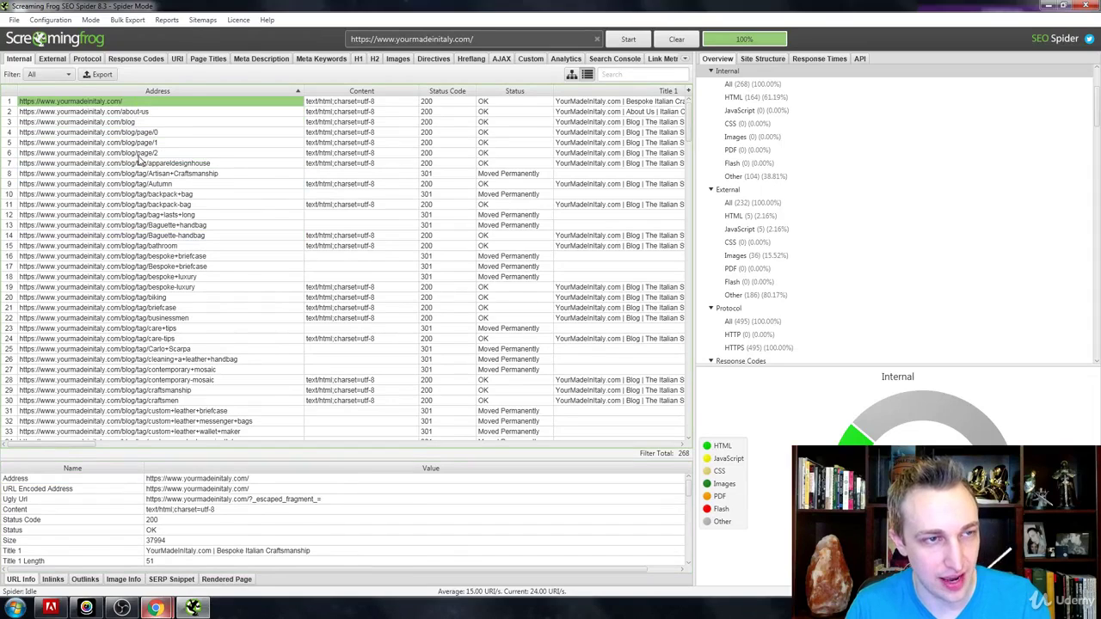
- Check inlinks for the homepage and tag pages, ending on the craftsmen page's URL details
left_click(55, 581)
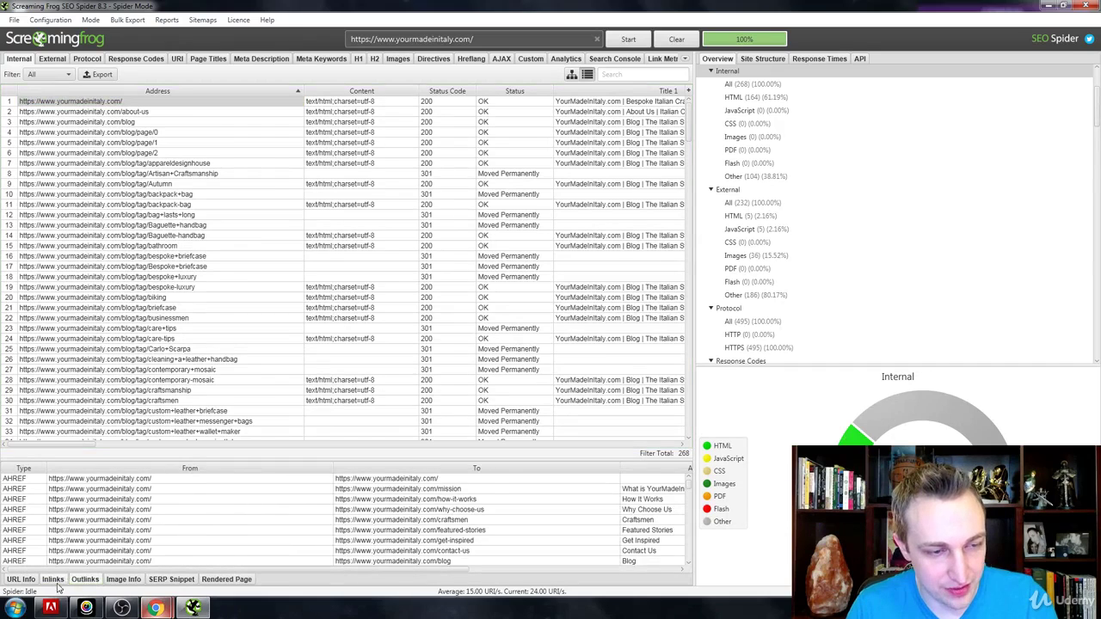
left_click(151, 267)
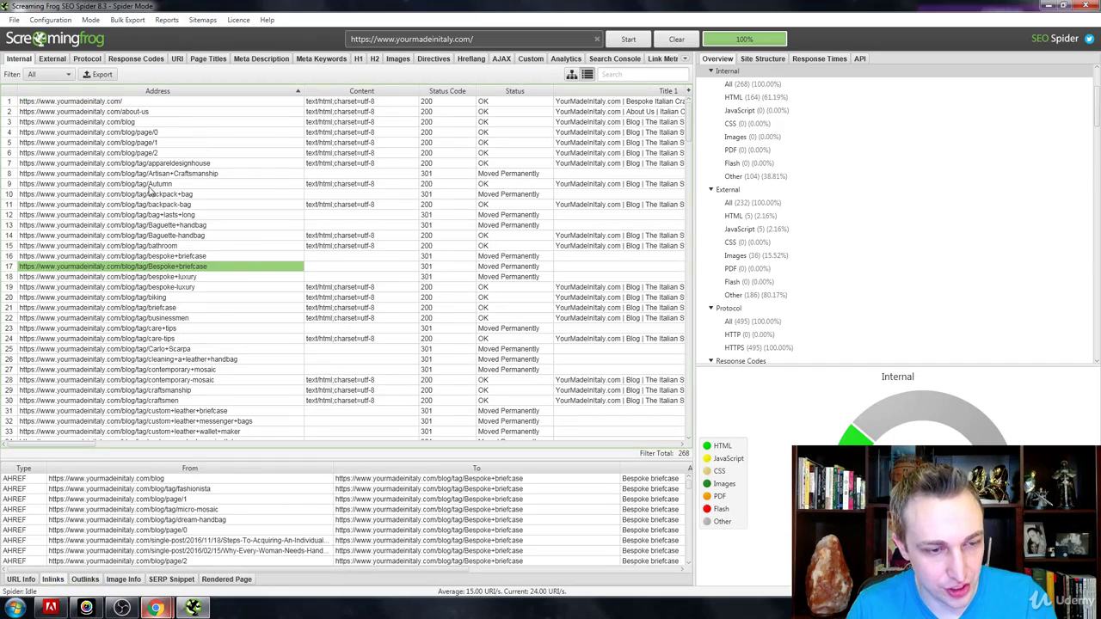
left_click(150, 370)
left_click(88, 400)
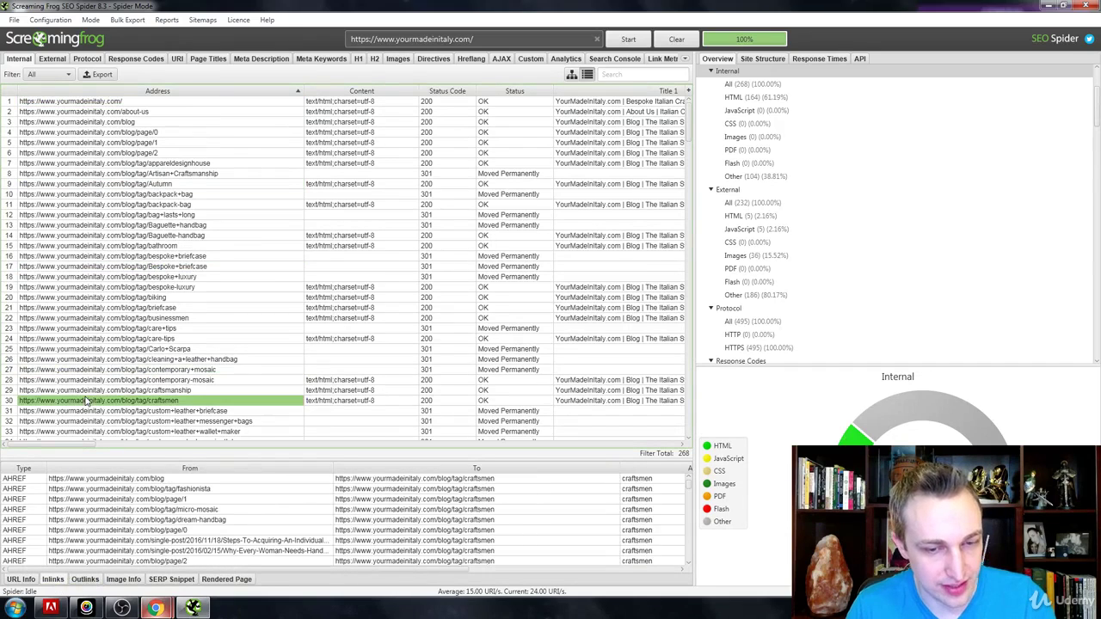
left_click(26, 580)
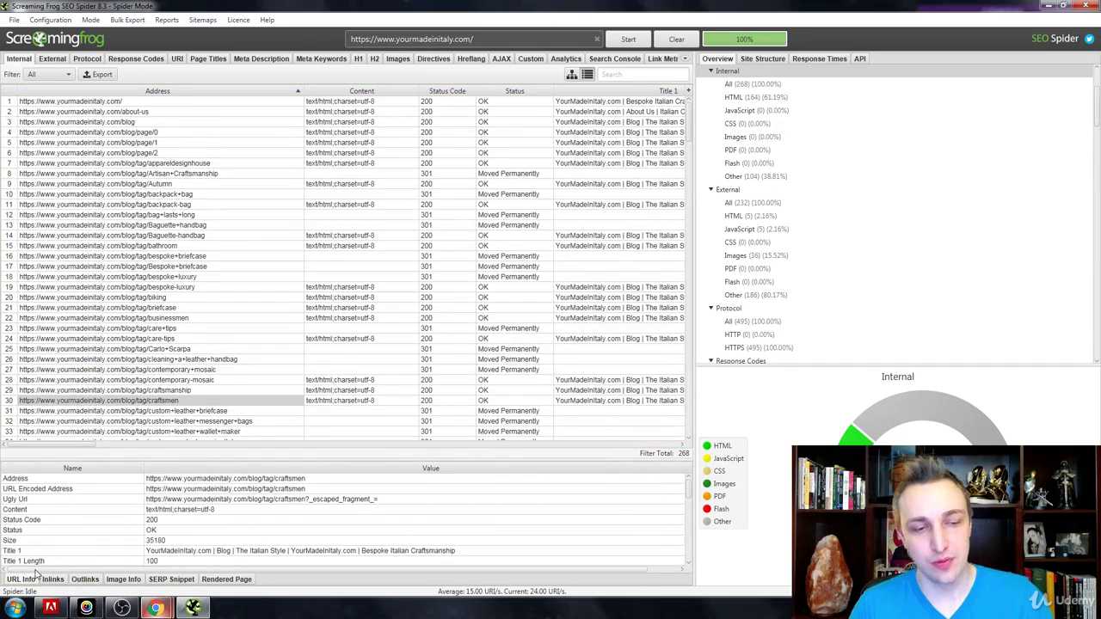
- Compare snippets for craftsmen, backpack-bag, bathroom, biking, care-tips, briefcase tags, blog and About Us
left_click(171, 580)
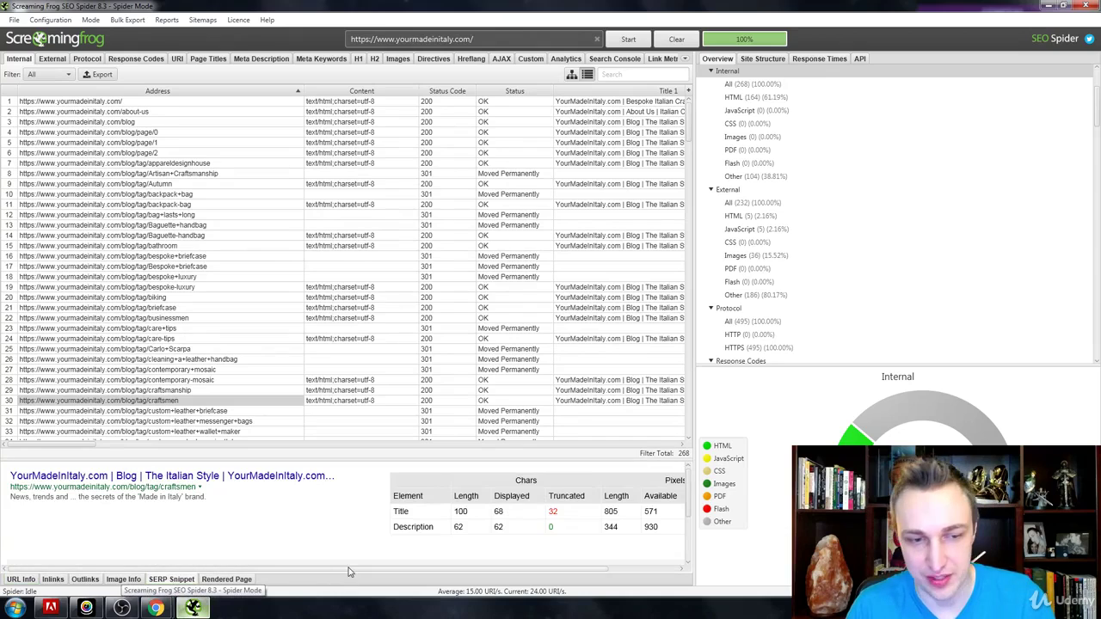
left_click(241, 143)
left_click(228, 205)
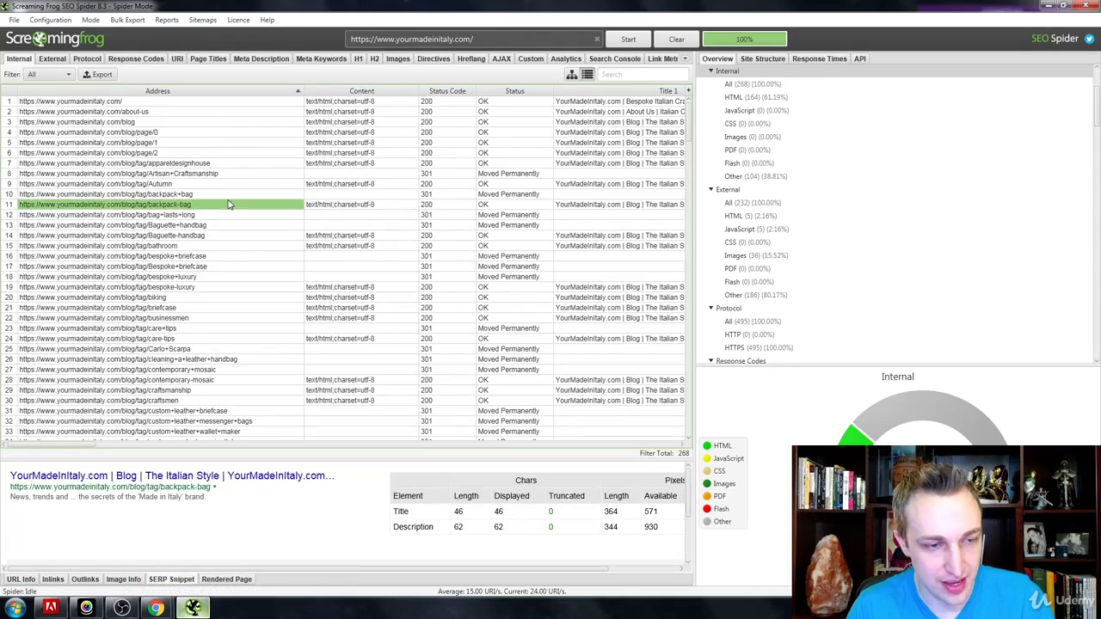
left_click(218, 246)
left_click(207, 297)
left_click(199, 341)
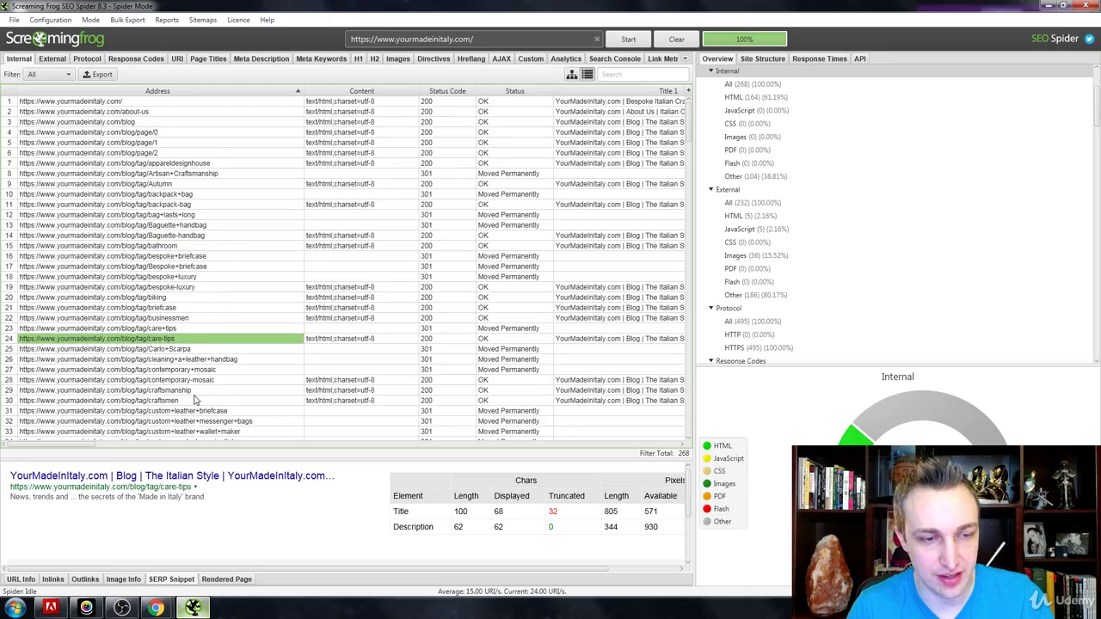
left_click(217, 310)
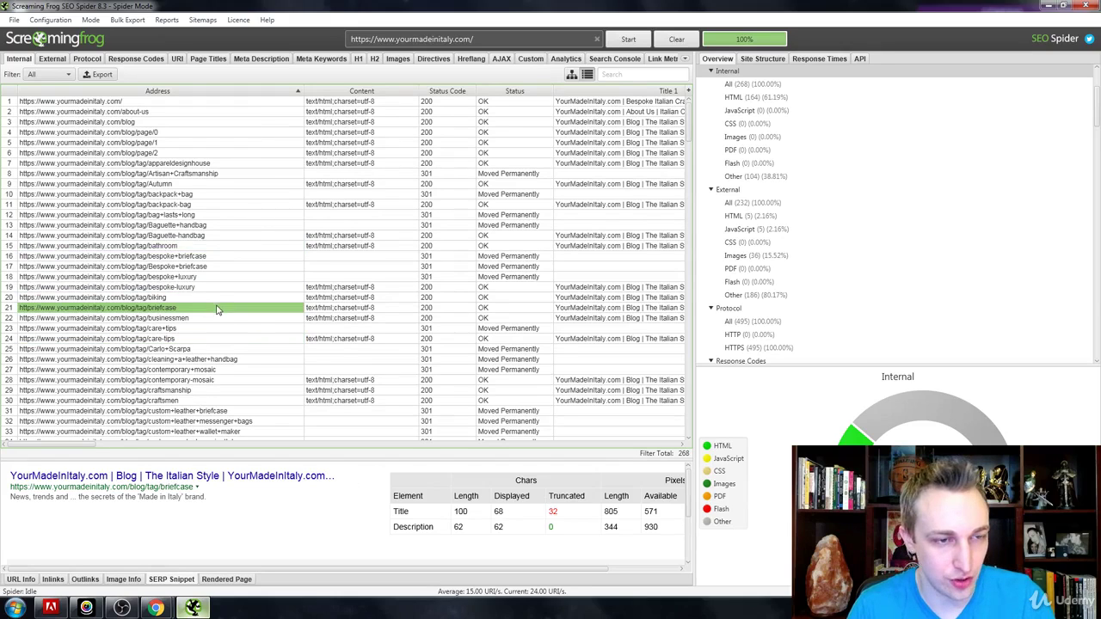
left_click(190, 123)
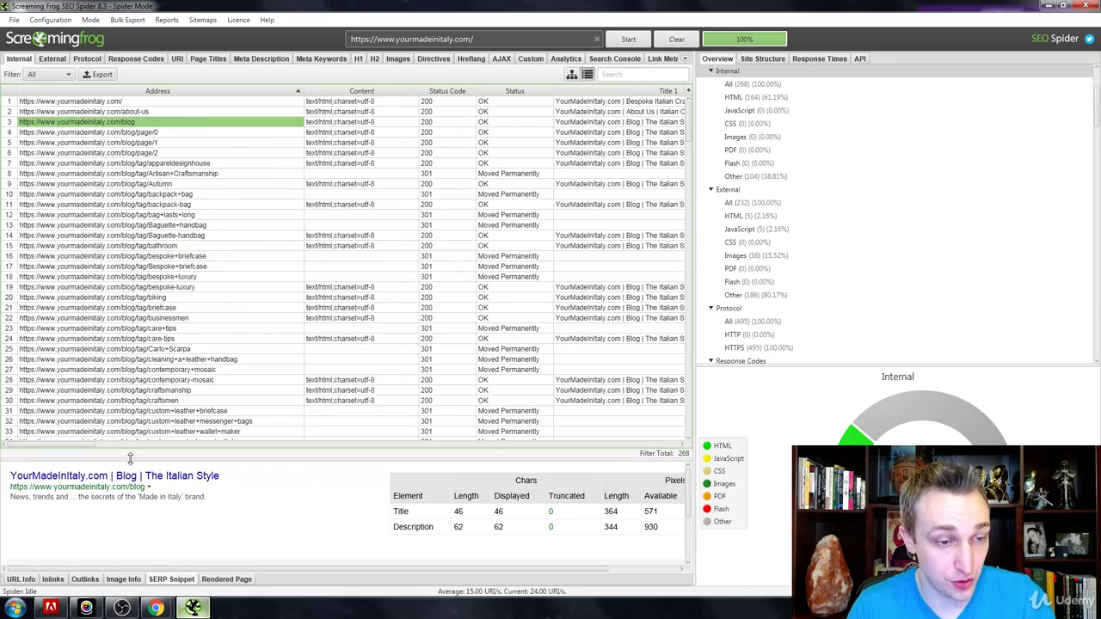
left_click(151, 112)
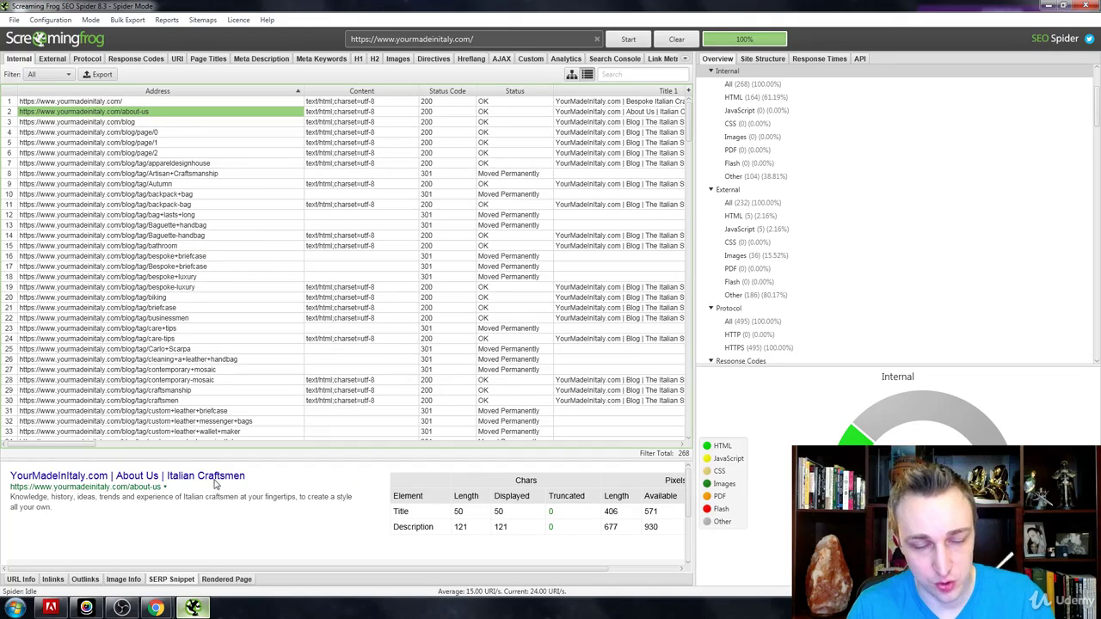